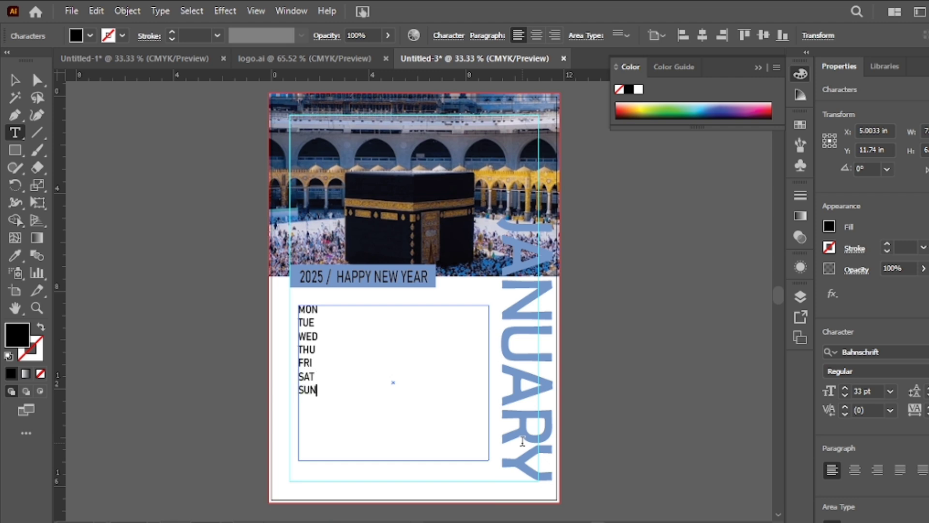
- Set the font size of the weekday text frame to 20 pt
click(14, 80)
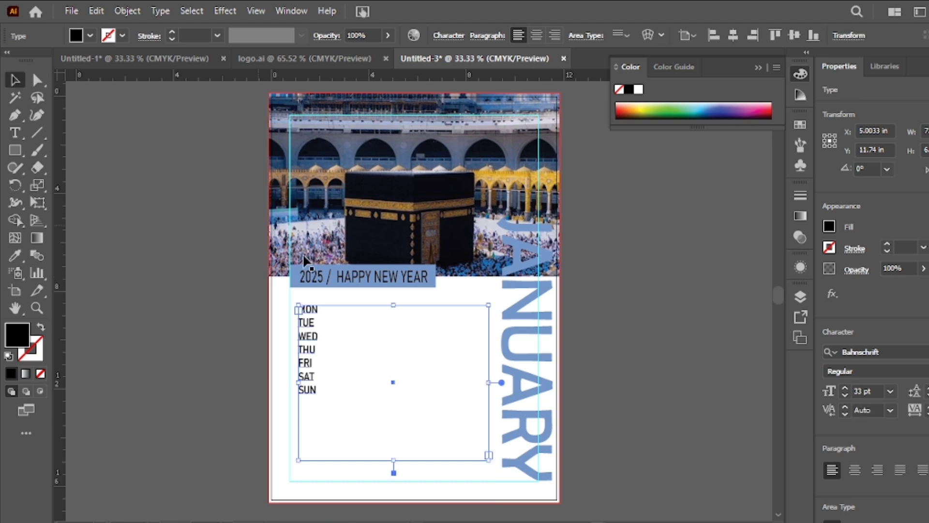
click(845, 394)
click(846, 395)
click(845, 395)
click(846, 395)
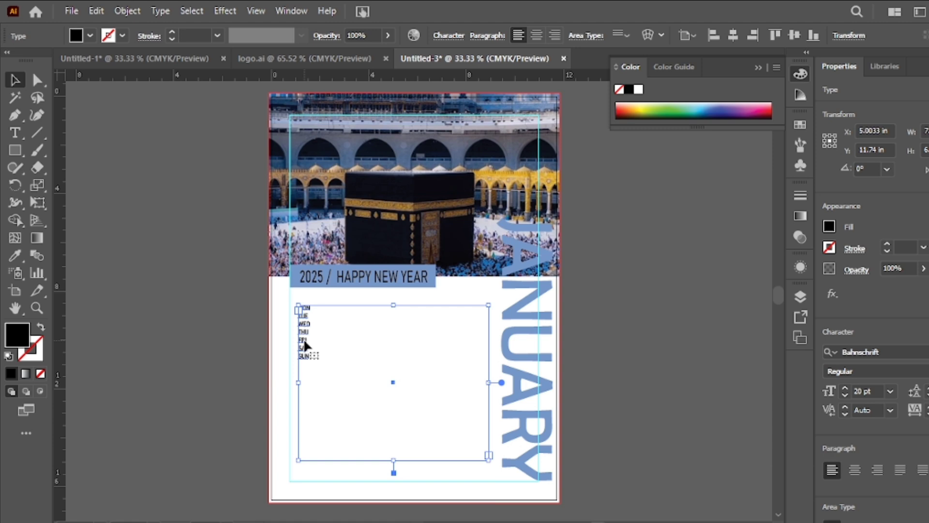
- Divide the weekday text frame into 7 rows and 7 columns in Area Type Options
click(127, 11)
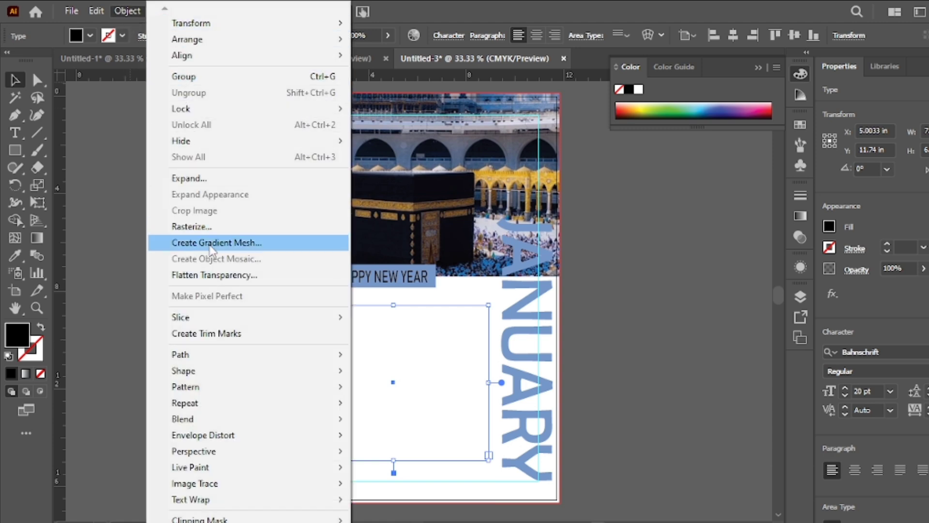
click(97, 166)
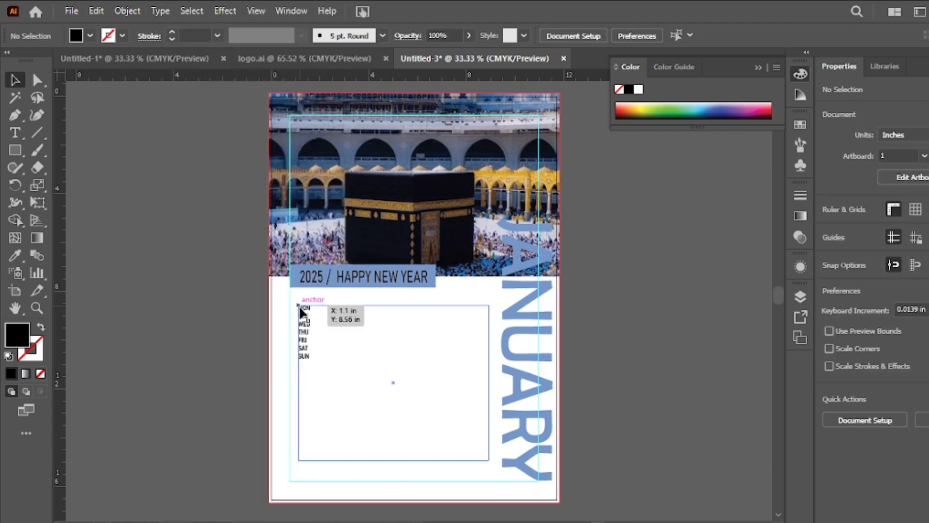
click(301, 312)
click(161, 11)
click(194, 134)
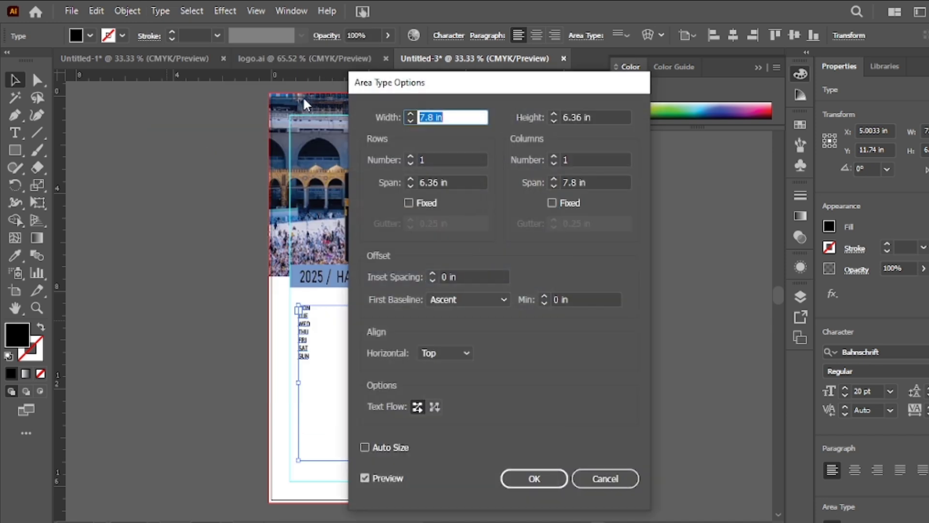
click(409, 156)
click(409, 156)
click(409, 157)
click(408, 157)
click(409, 157)
click(409, 156)
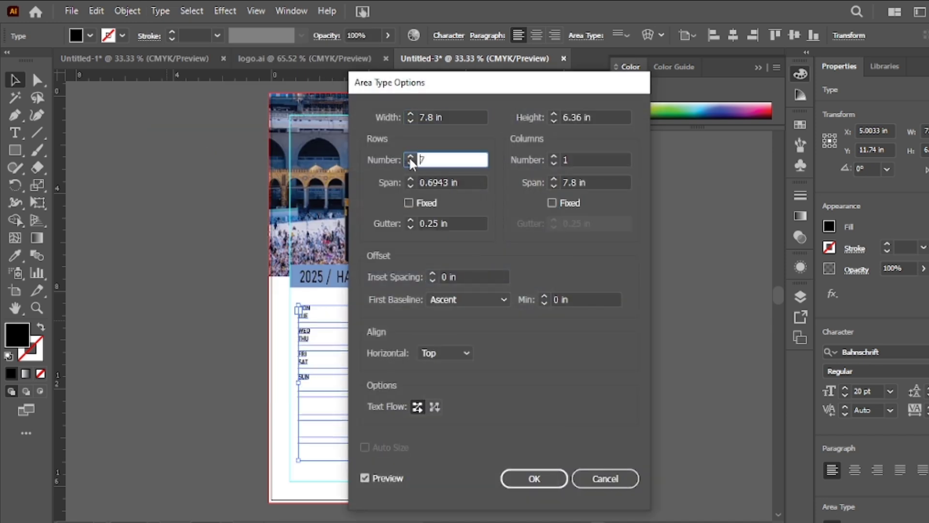
click(552, 157)
click(553, 156)
click(553, 157)
click(553, 156)
click(553, 157)
click(553, 156)
click(553, 156)
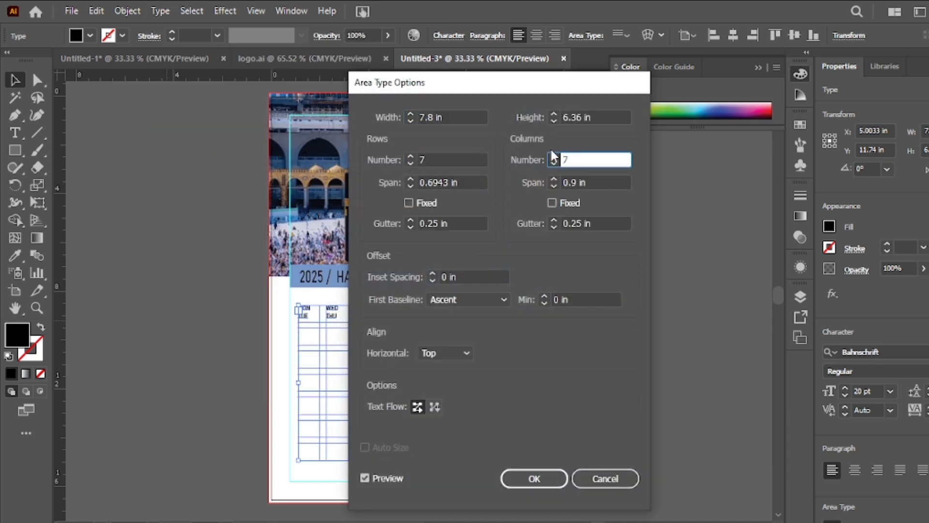
- Set both the row gutter and the column gutter of the text frame to 0.125 in
click(410, 219)
click(410, 219)
click(410, 228)
click(411, 227)
click(412, 227)
click(412, 226)
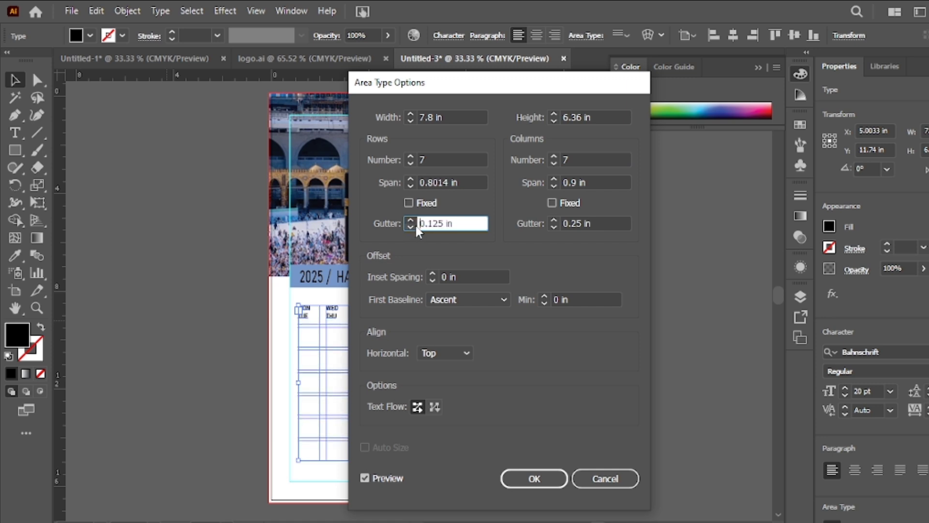
click(550, 226)
click(550, 226)
click(549, 226)
click(555, 220)
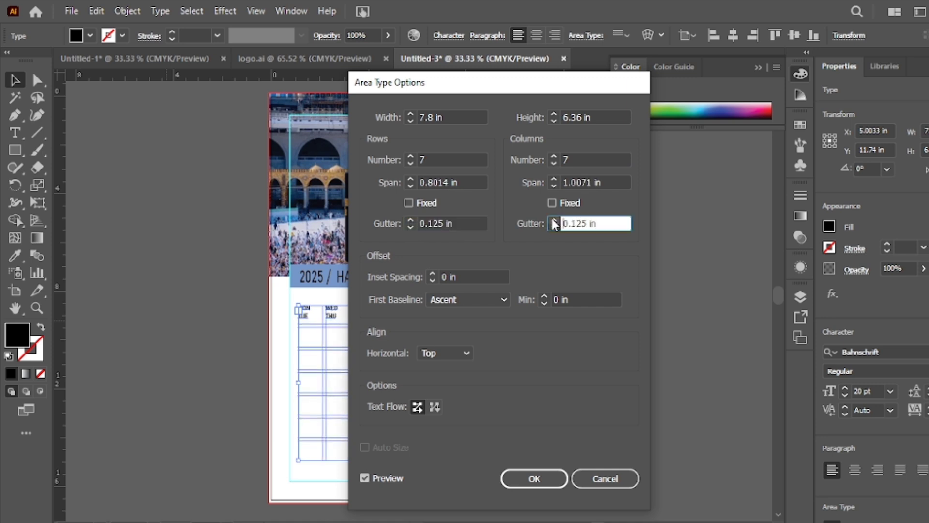
- Set the text frame's inset spacing to 0.125 in and apply the area type options
click(431, 275)
click(432, 275)
click(432, 275)
click(432, 280)
click(431, 273)
click(431, 273)
click(430, 273)
click(431, 273)
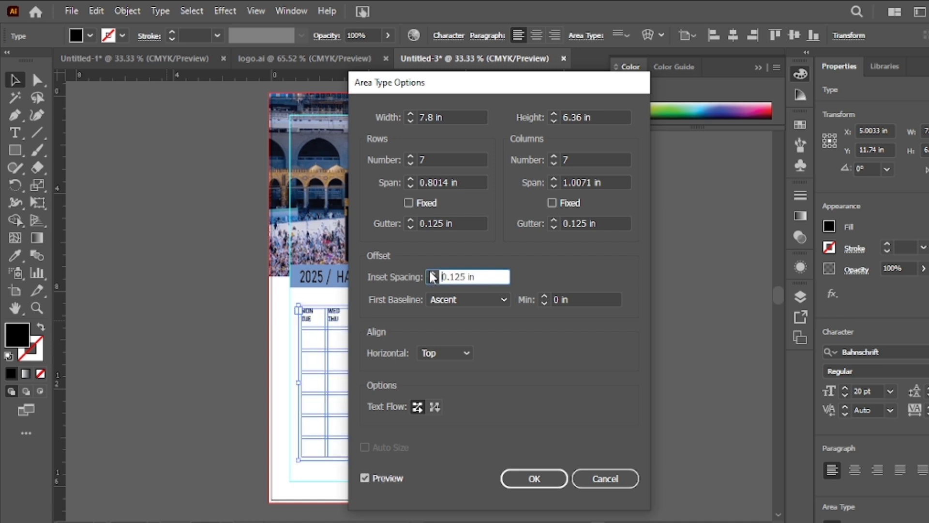
click(534, 478)
- Set the weekday text to 34 pt and centre it within its columns
click(844, 389)
click(844, 389)
click(845, 388)
click(844, 388)
click(844, 389)
click(844, 389)
click(845, 389)
click(844, 388)
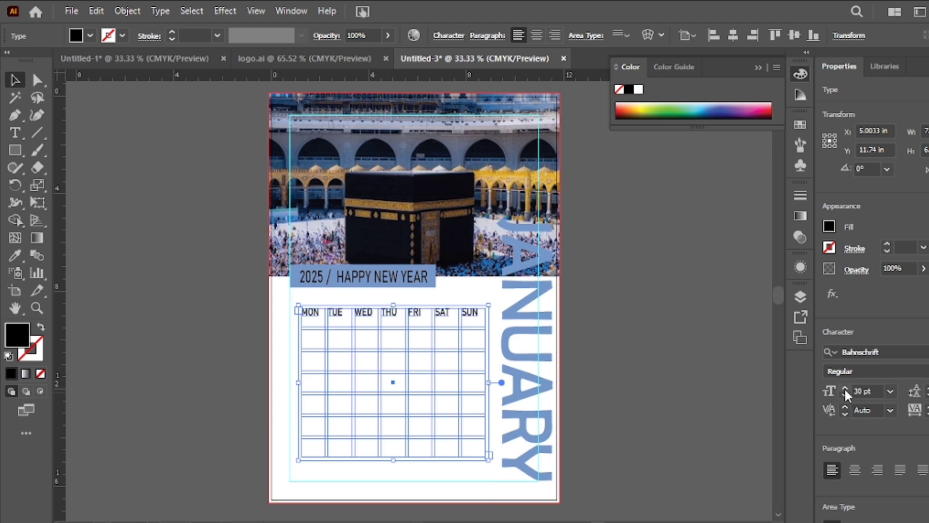
click(844, 389)
click(845, 388)
click(845, 389)
click(845, 389)
click(536, 34)
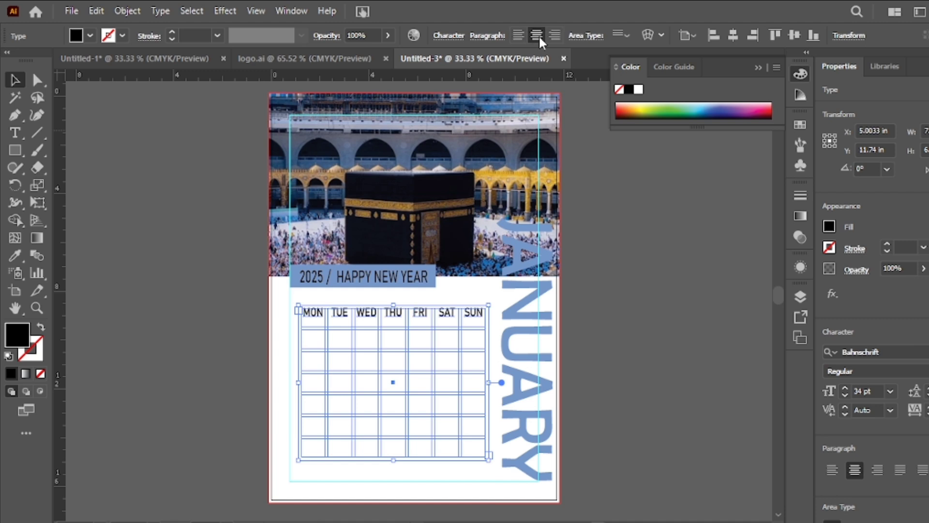
- Set the weekday text's vertical scale to 100% and its baseline shift to -11 pt
click(448, 35)
click(322, 145)
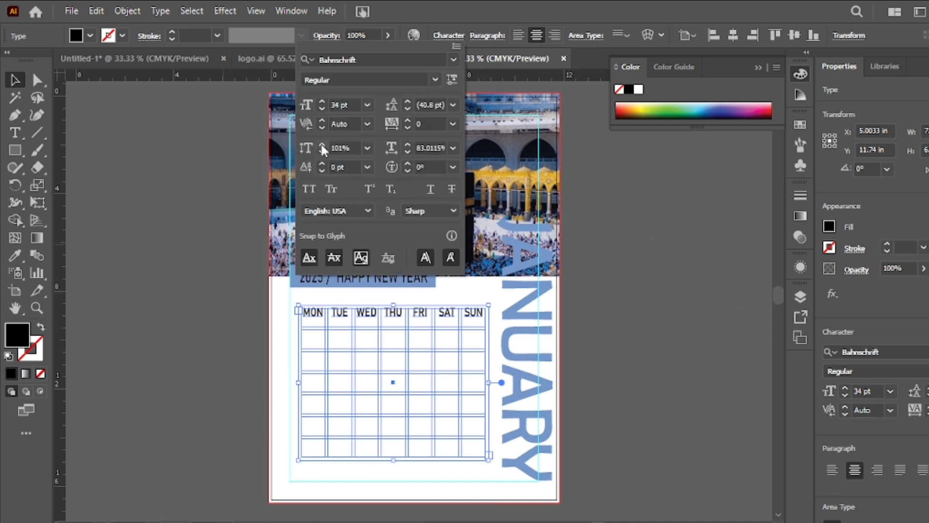
click(320, 151)
click(321, 151)
click(322, 170)
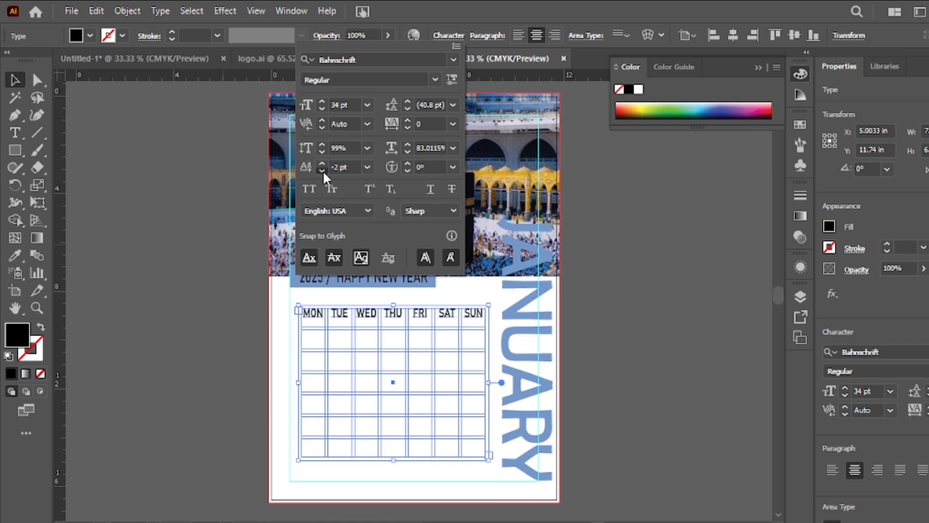
click(322, 170)
click(323, 146)
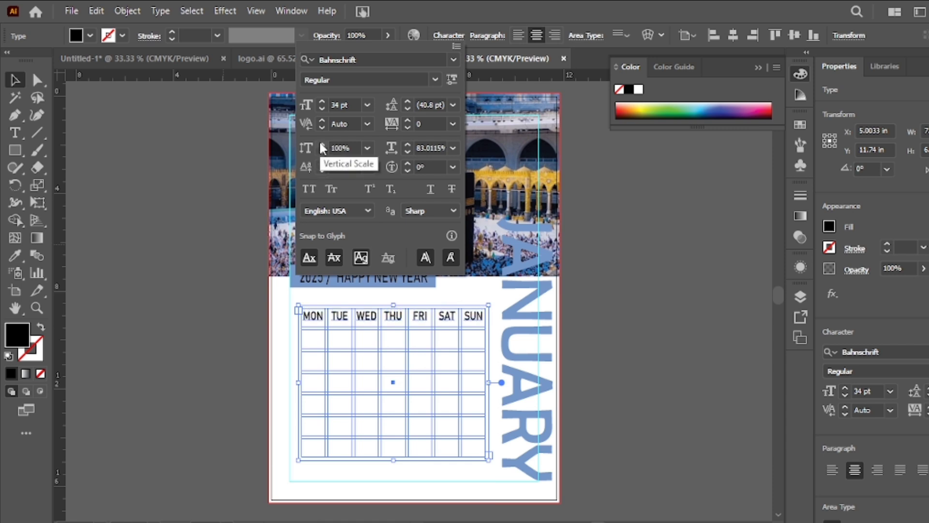
click(210, 253)
- Place two horizontal and two vertical ruler guides along the top, bottom and side edges of the weekday grid
click(342, 320)
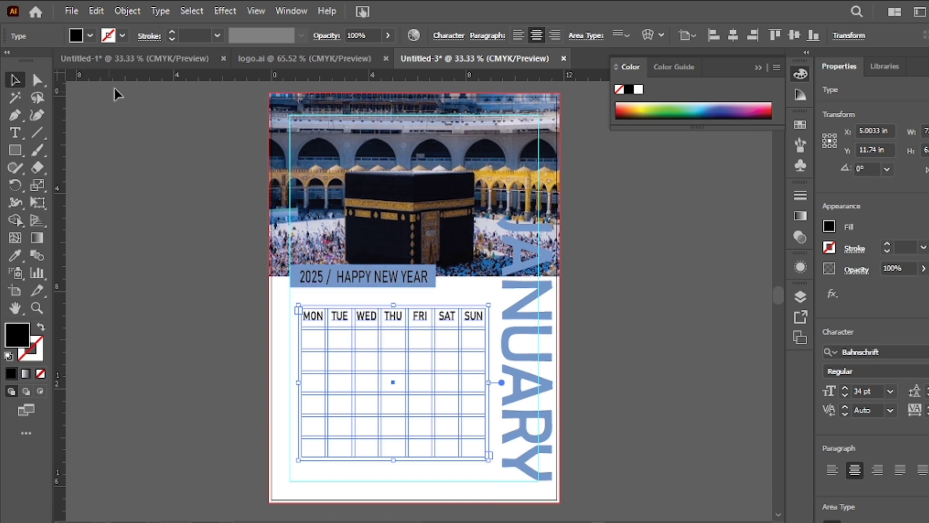
drag(133, 79, 234, 309)
click(311, 315)
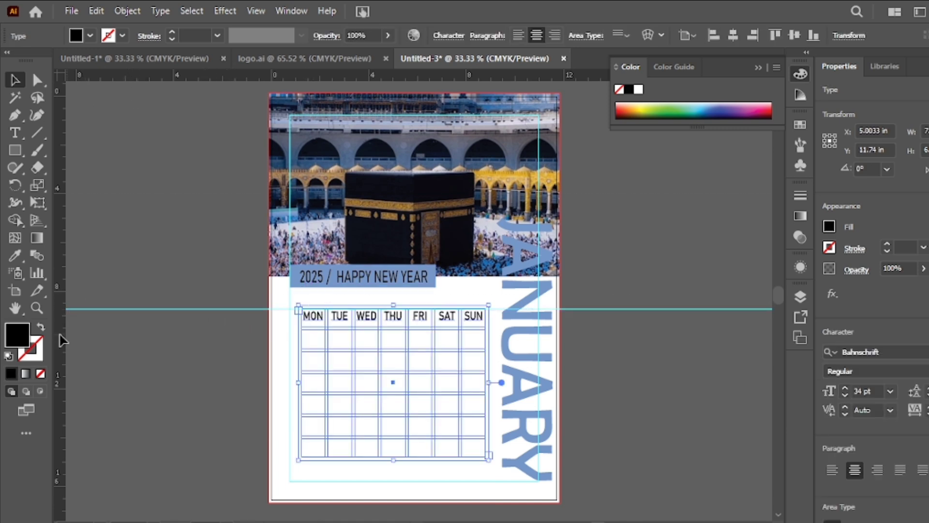
drag(142, 354, 303, 361)
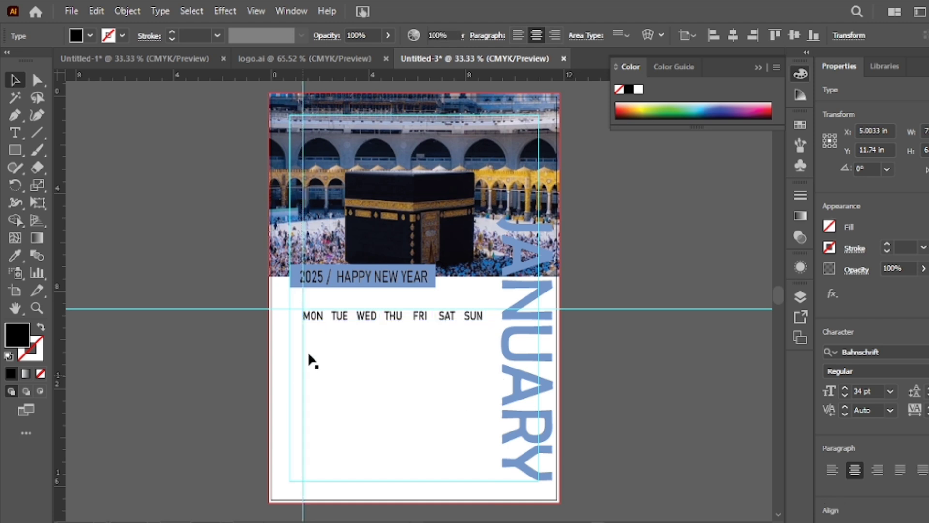
click(321, 306)
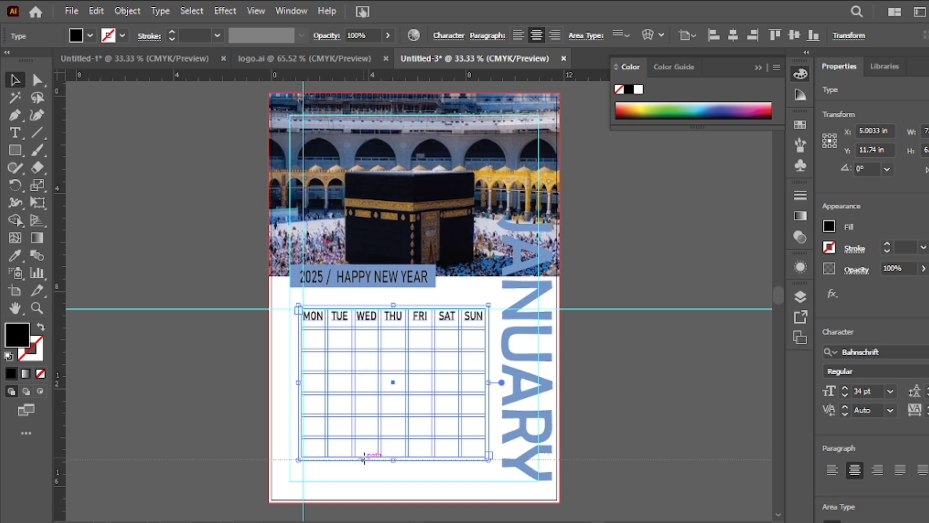
click(142, 356)
click(336, 306)
click(336, 310)
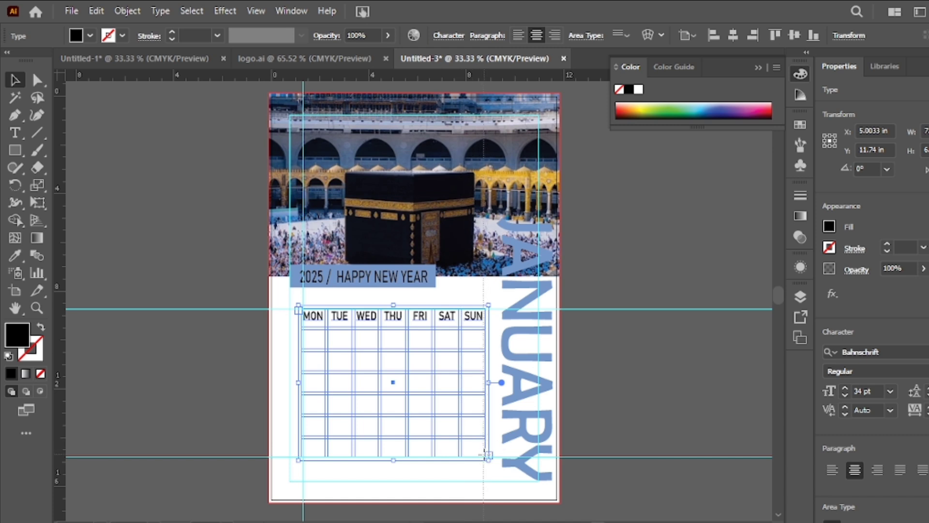
click(484, 438)
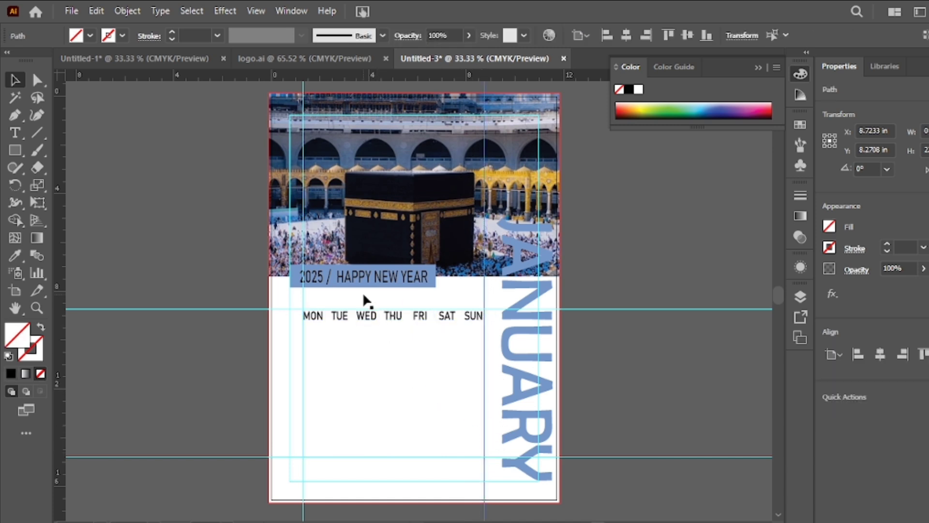
- Draw a black-filled rectangle about 7.62 by 6.36 in over the weekday text grid
click(377, 307)
right_click(15, 151)
click(54, 150)
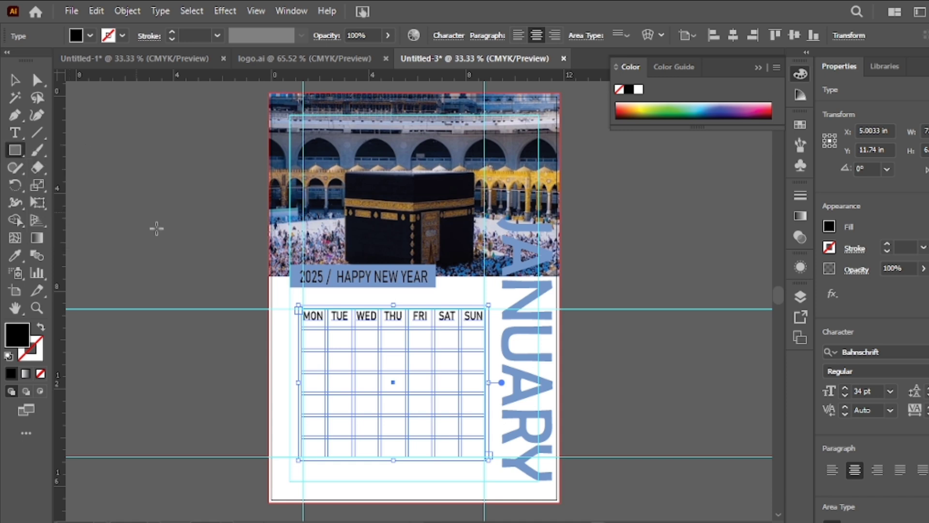
drag(299, 306, 484, 459)
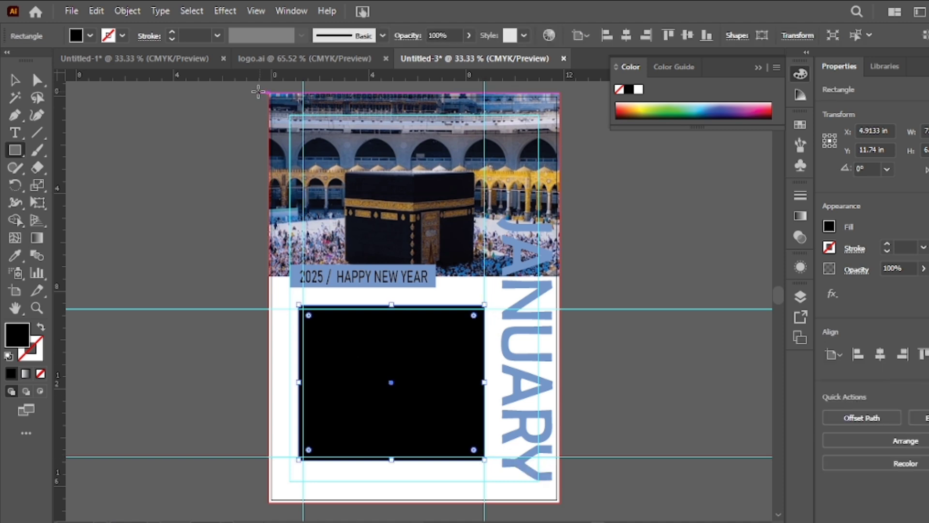
- Set up Split Into Grid for the black rectangle with 7 rows and 7 columns, and turn on its preview
click(126, 11)
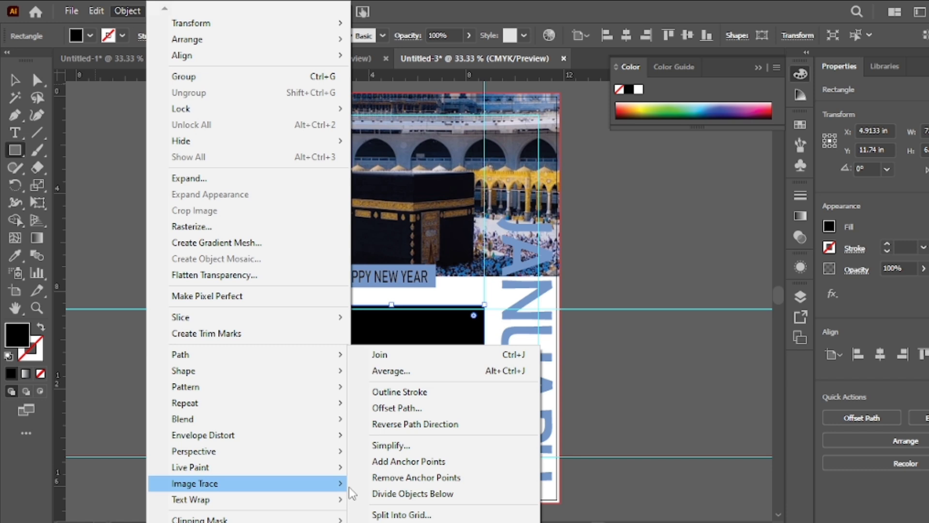
click(401, 514)
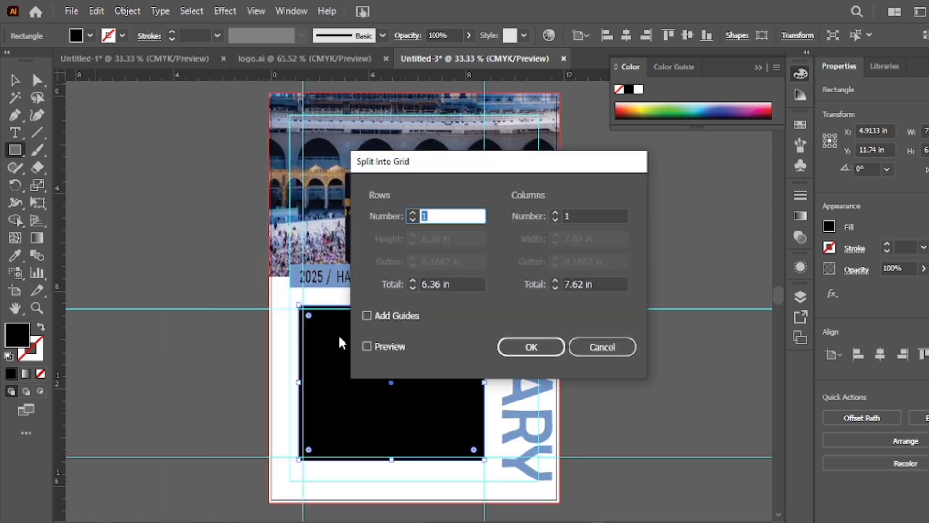
click(412, 213)
click(412, 213)
click(412, 213)
click(412, 213)
click(412, 213)
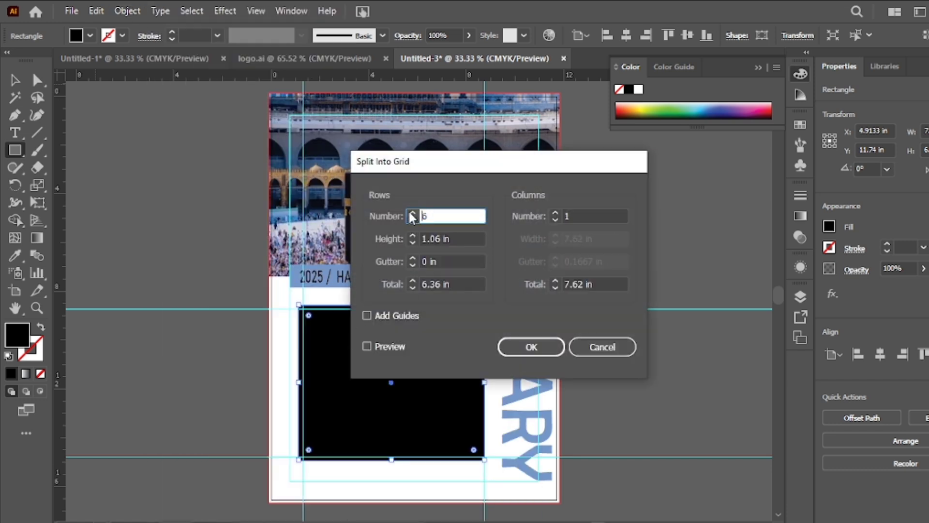
click(411, 213)
click(553, 213)
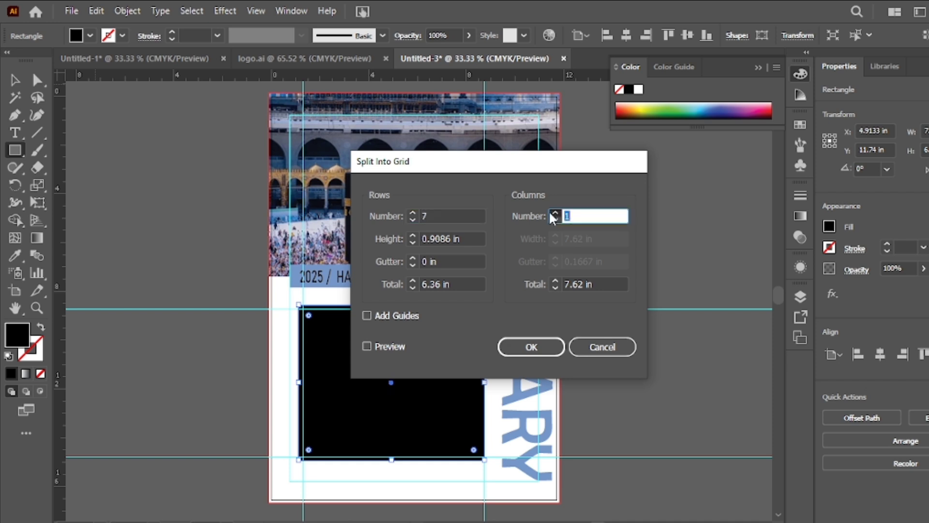
click(553, 213)
click(553, 213)
click(553, 213)
click(552, 213)
click(552, 213)
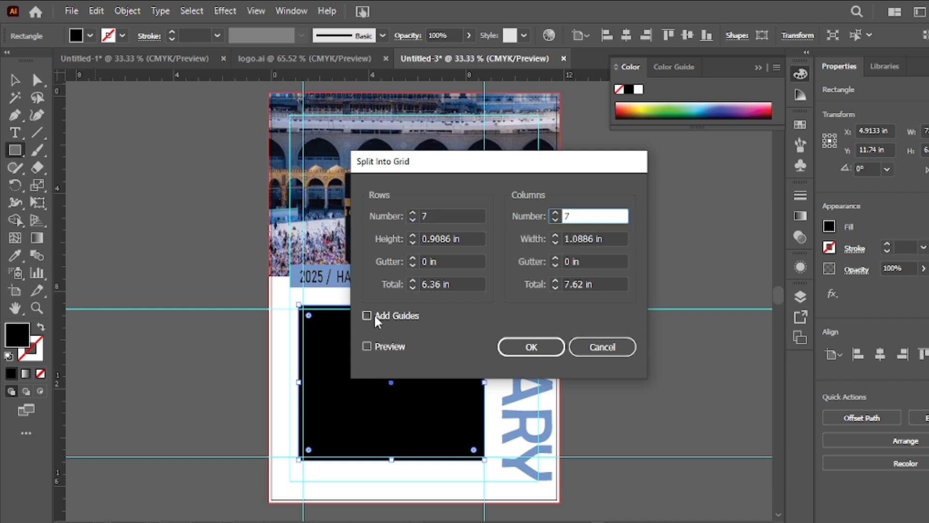
click(367, 346)
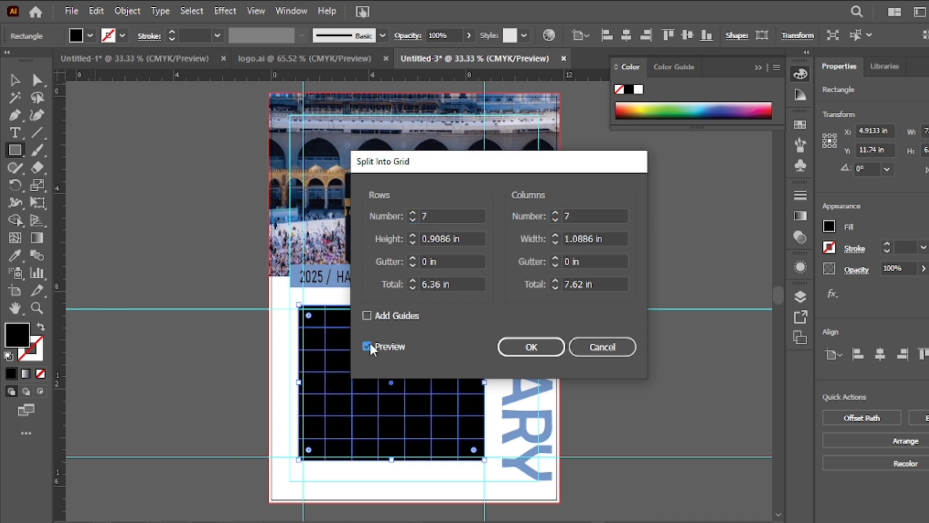
- Apply the split with 0.125 in row and column gutters, and fill the resulting cells with light grey
click(413, 259)
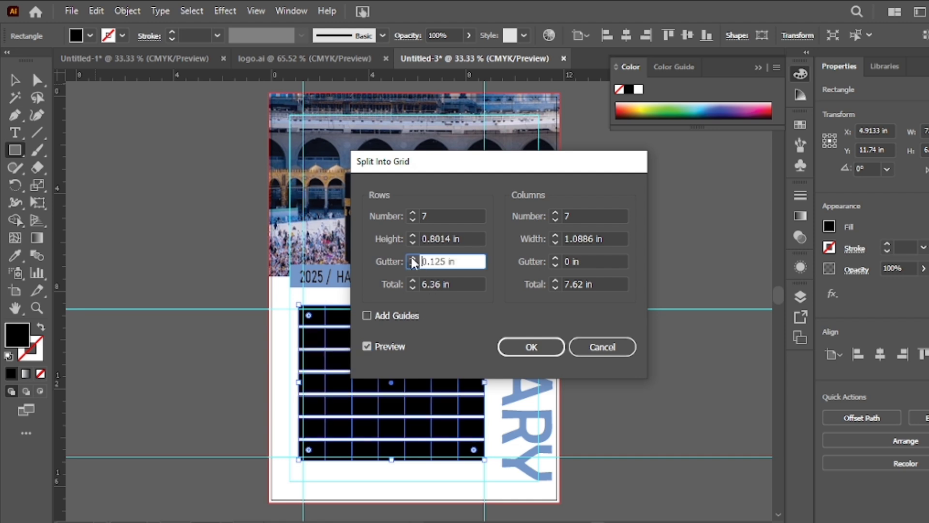
click(555, 258)
click(531, 347)
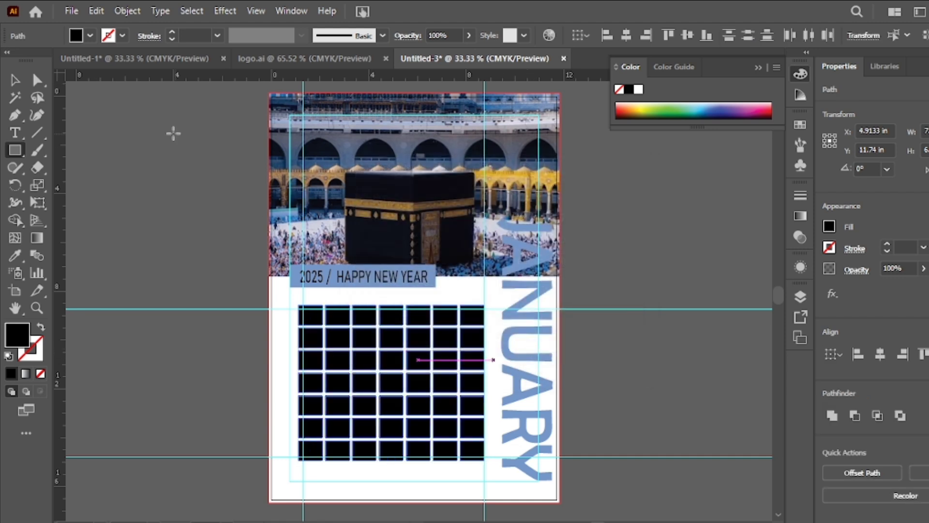
click(90, 36)
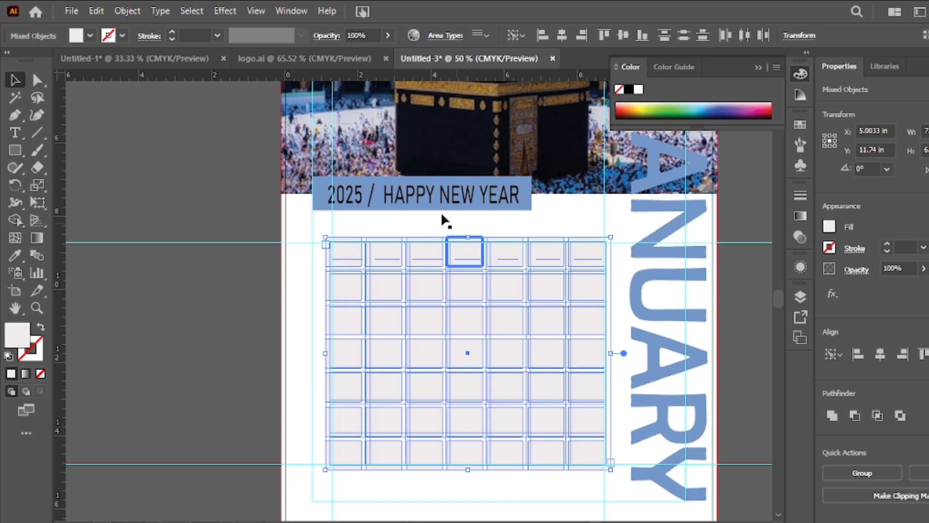
- Move the second cell of the grid's top row slightly up and to the right, off the weekday text
click(351, 228)
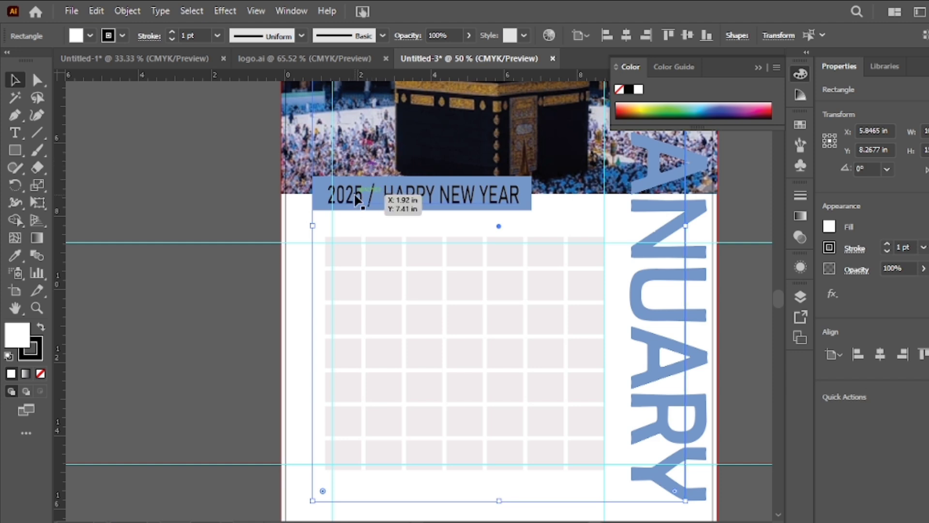
click(344, 258)
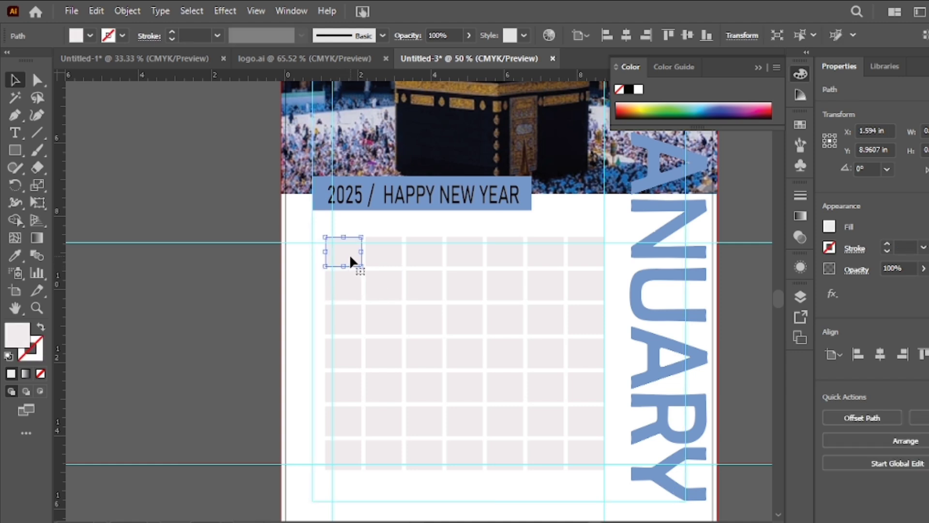
click(351, 228)
drag(374, 254, 384, 235)
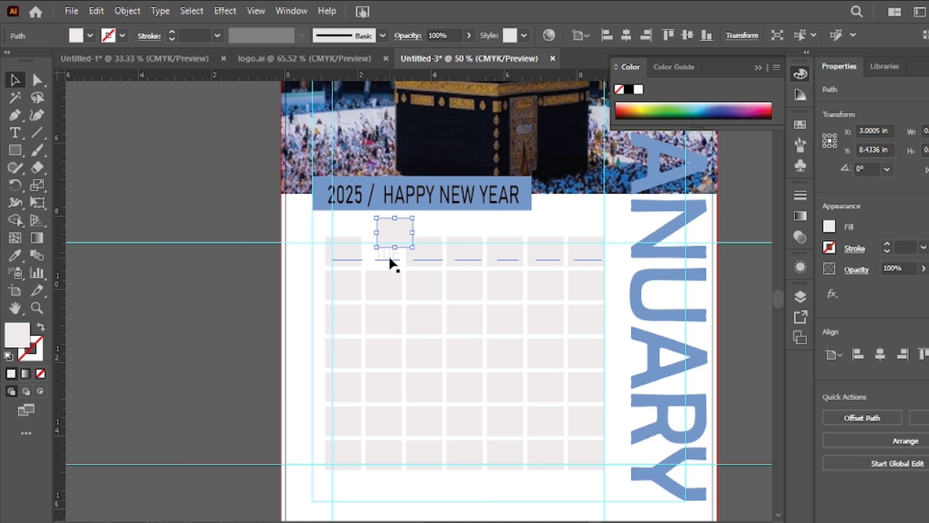
- Undo the latest date-cell changes, including the cell move, so the grid lines up with the guides
click(389, 257)
key(ctrl+z)
key(ctrl+z)
key(ctrl+z)
click(364, 250)
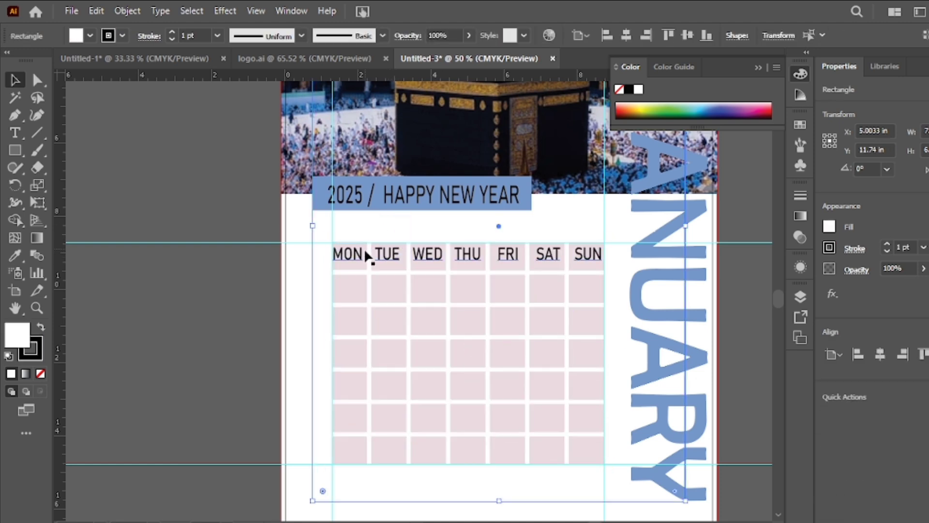
- Remove the fill from all seven top-row cells behind the weekday names
click(364, 267)
shift+click(372, 266)
shift+click(421, 268)
shift+click(476, 268)
shift+click(511, 268)
shift+click(550, 264)
shift+click(588, 269)
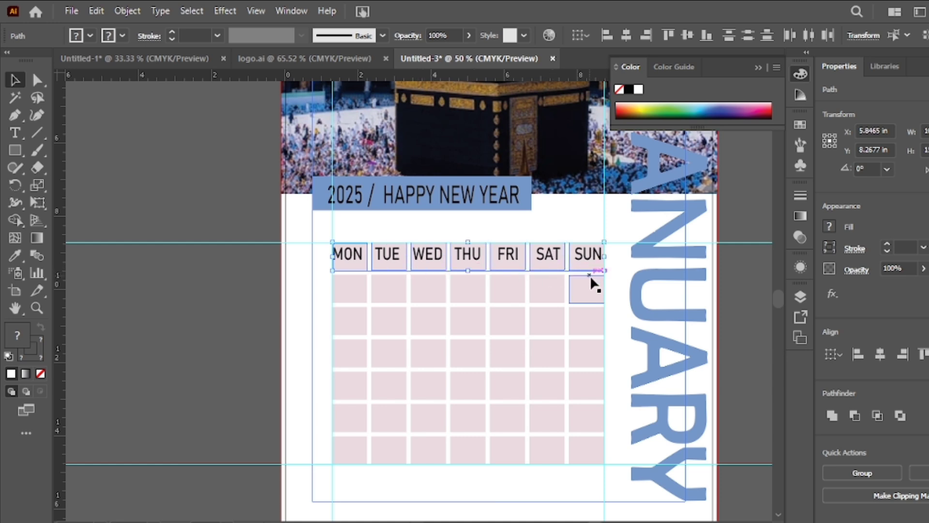
click(78, 43)
click(9, 60)
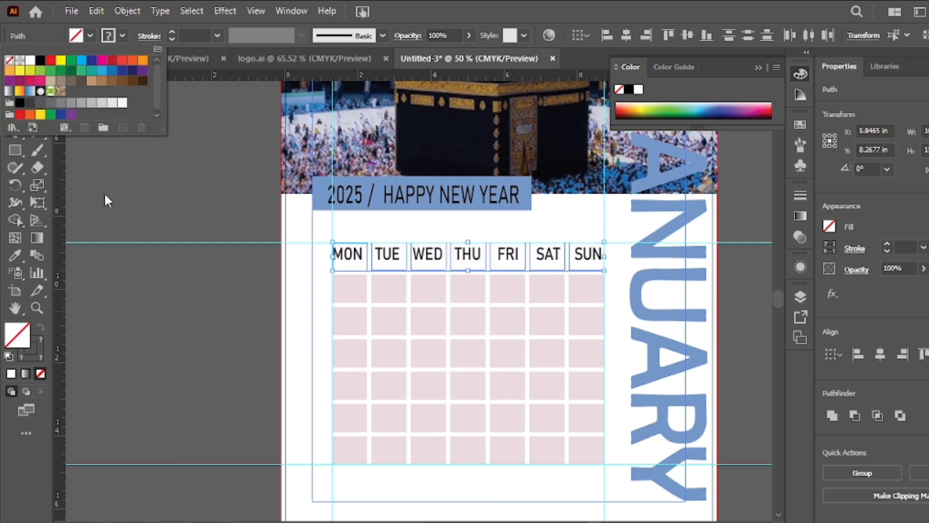
click(262, 256)
click(588, 269)
double_click(23, 333)
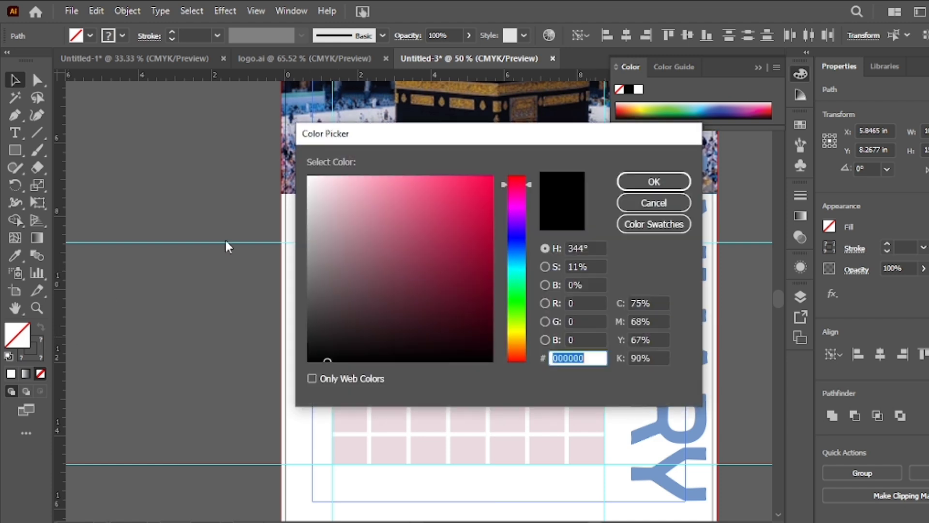
click(664, 201)
click(213, 262)
- Fill the cell behind SUN with the blue of the 2025 / HAPPY NEW YEAR banner using the Eyedropper
click(591, 273)
click(14, 255)
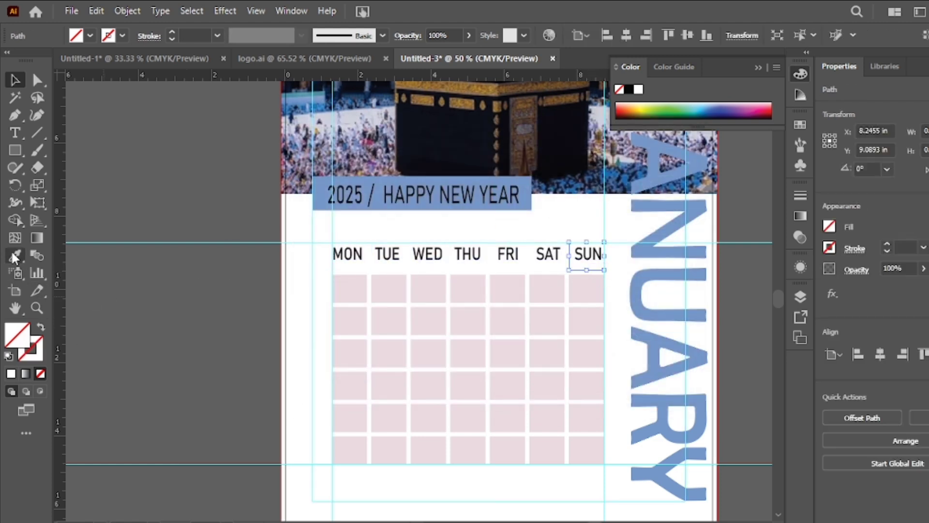
click(385, 190)
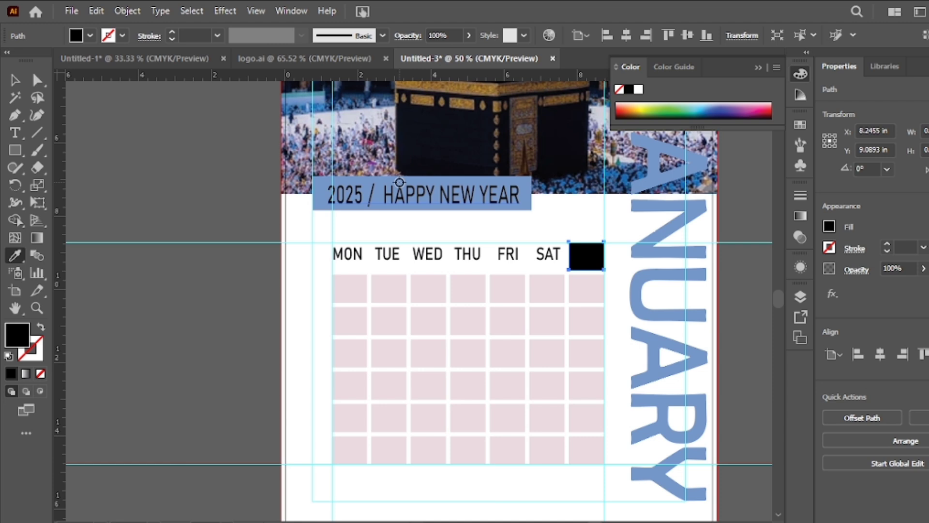
click(399, 182)
key(v)
click(539, 266)
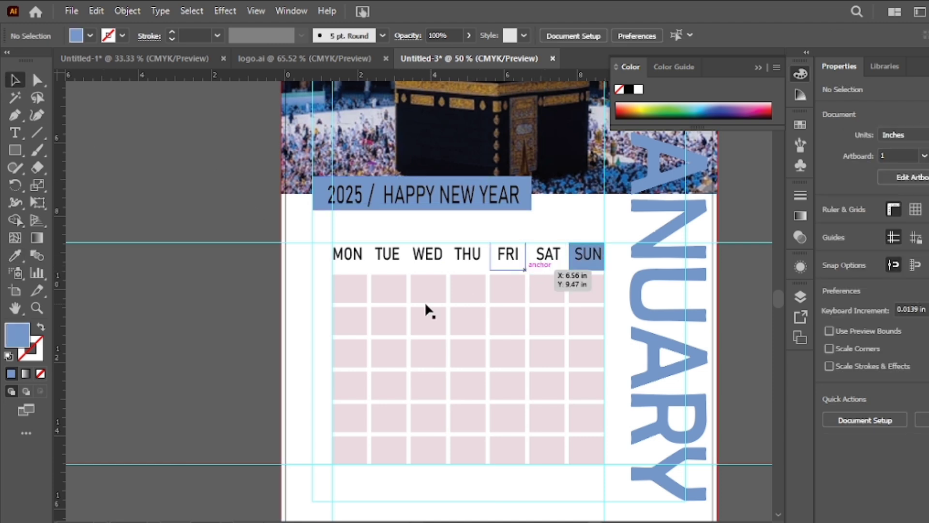
- Select all the date cells in the six rows below the weekday names and lighten their fill to a paler pinkish grey
click(345, 283)
shift+click(387, 291)
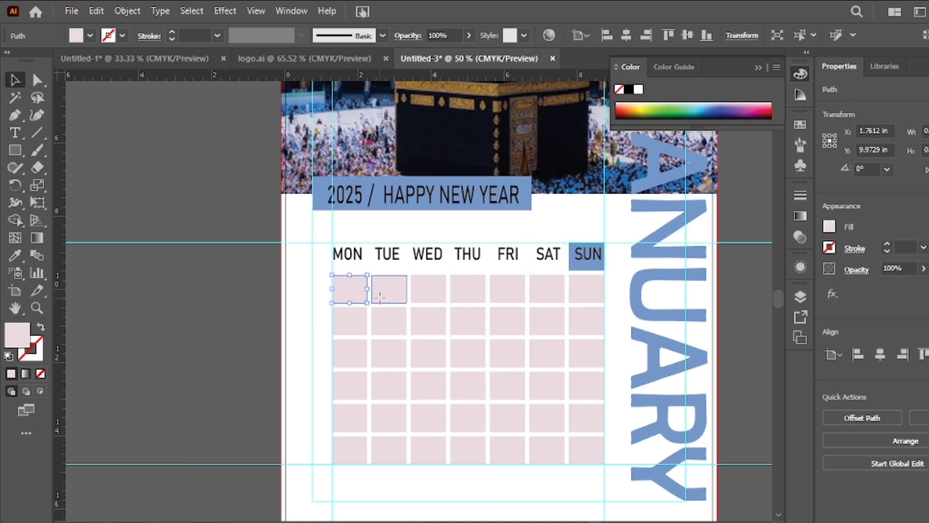
shift+click(429, 290)
shift+click(475, 296)
shift+click(507, 290)
shift+click(546, 301)
shift+click(586, 291)
shift+click(581, 323)
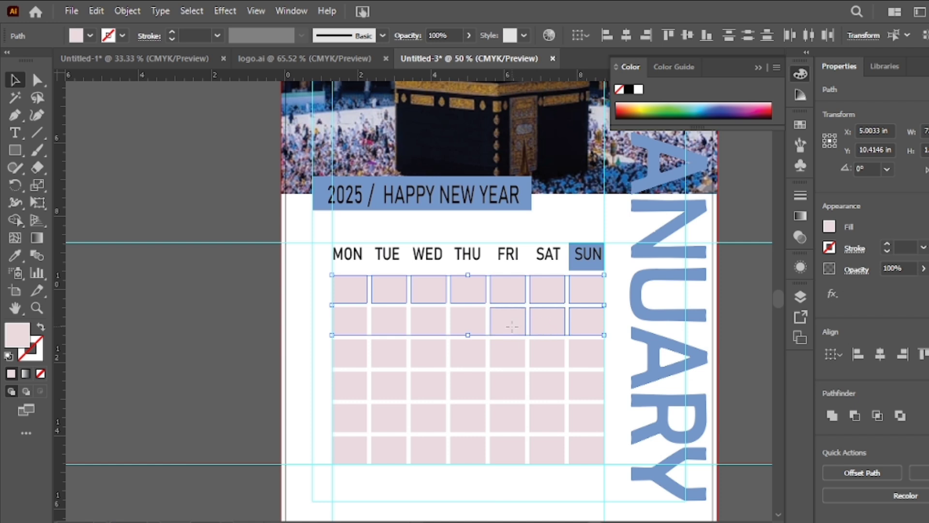
shift+click(387, 320)
shift+click(348, 321)
shift+click(351, 353)
shift+click(356, 385)
shift+click(353, 421)
shift+click(351, 450)
shift+click(384, 440)
shift+click(429, 417)
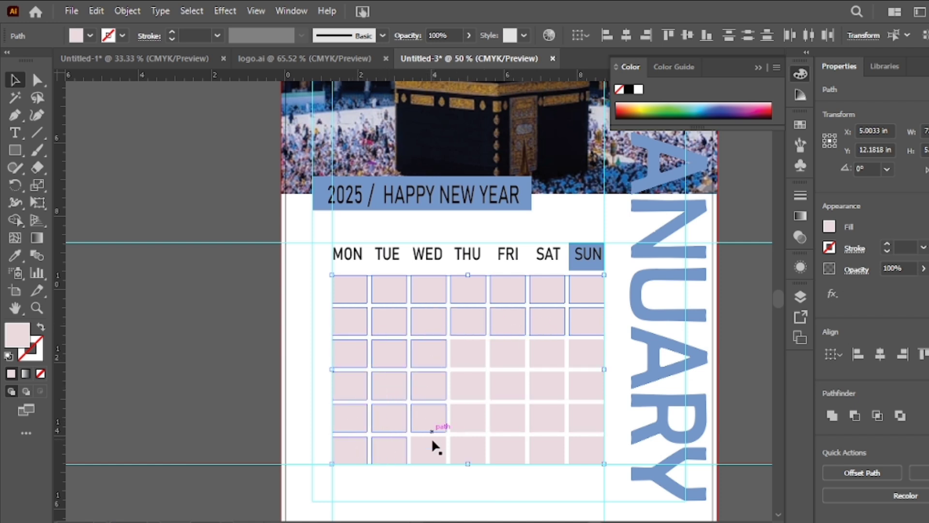
shift+click(458, 394)
shift+click(464, 353)
shift+click(504, 353)
shift+click(498, 373)
shift+click(506, 424)
shift+click(509, 450)
shift+click(557, 440)
shift+click(550, 416)
shift+click(546, 378)
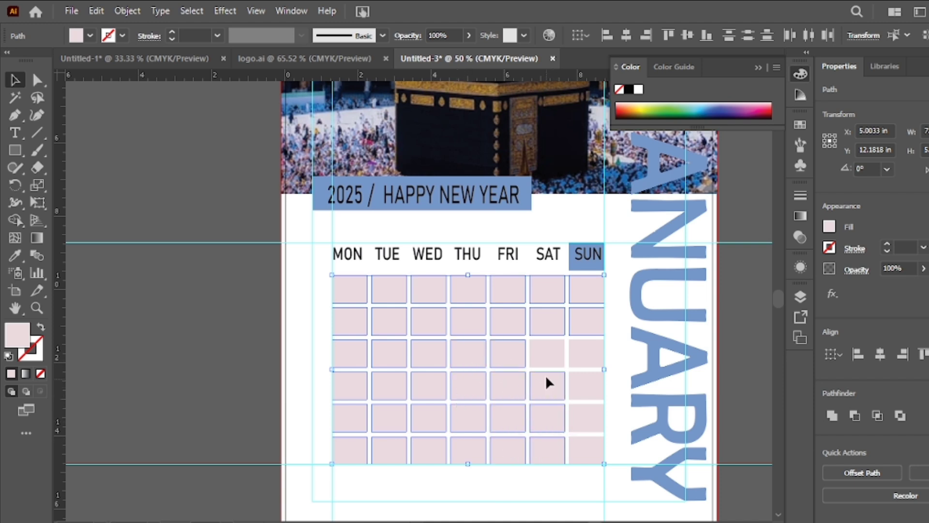
double_click(23, 338)
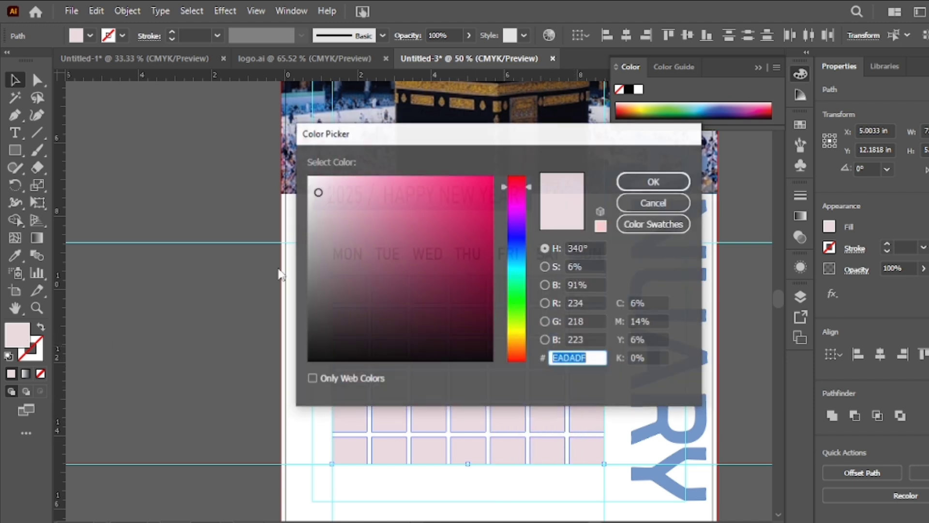
drag(316, 187, 315, 187)
click(634, 187)
click(160, 145)
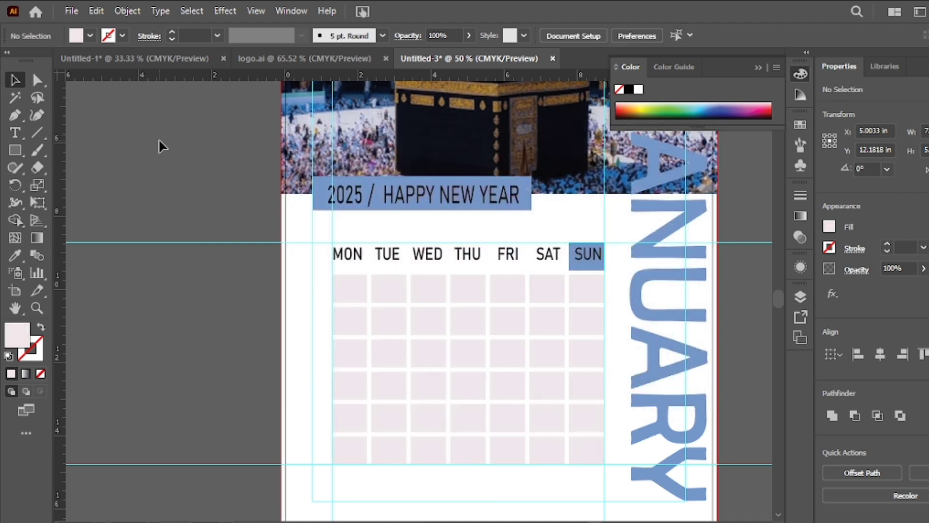
- Start point text in the first date cell under TUE and set the font size to 36 pt
drag(15, 133, 77, 128)
click(384, 289)
key(BackSpace)
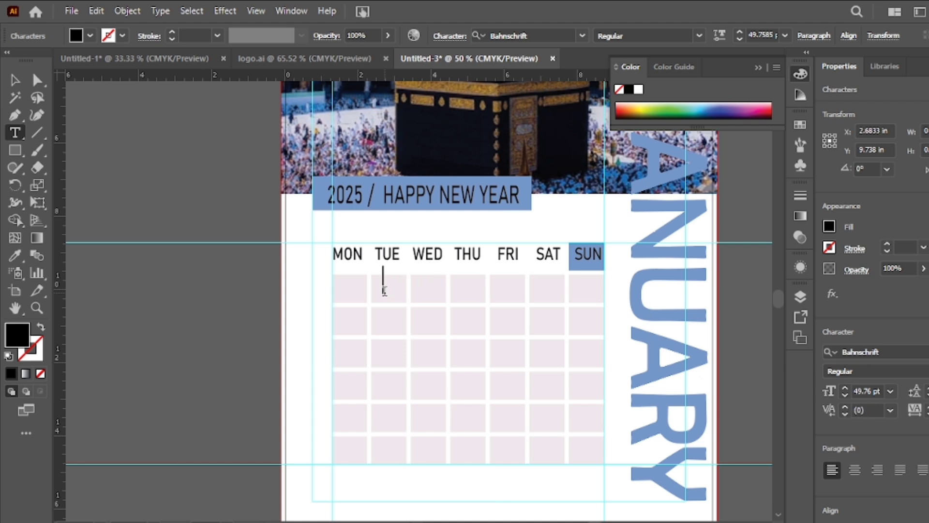
click(890, 391)
click(898, 323)
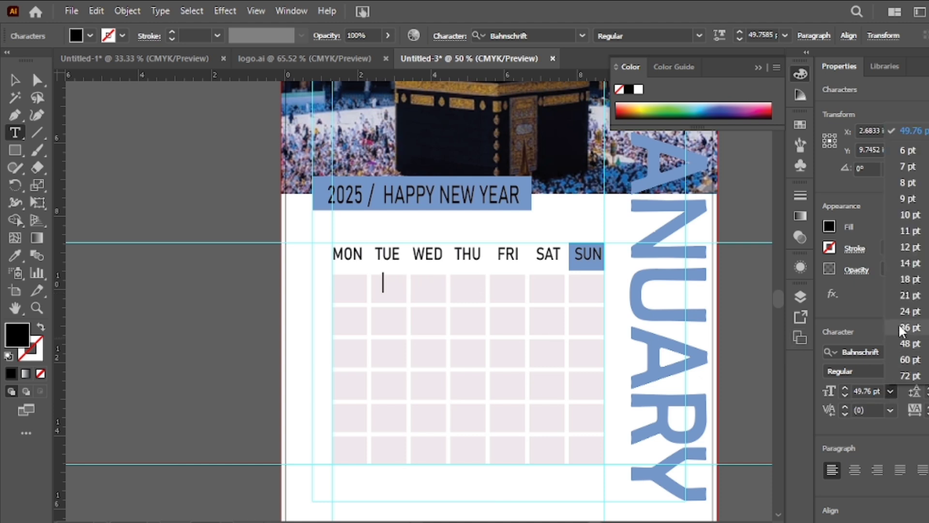
text(0)
key(BackSpace)
key(BackSpace)
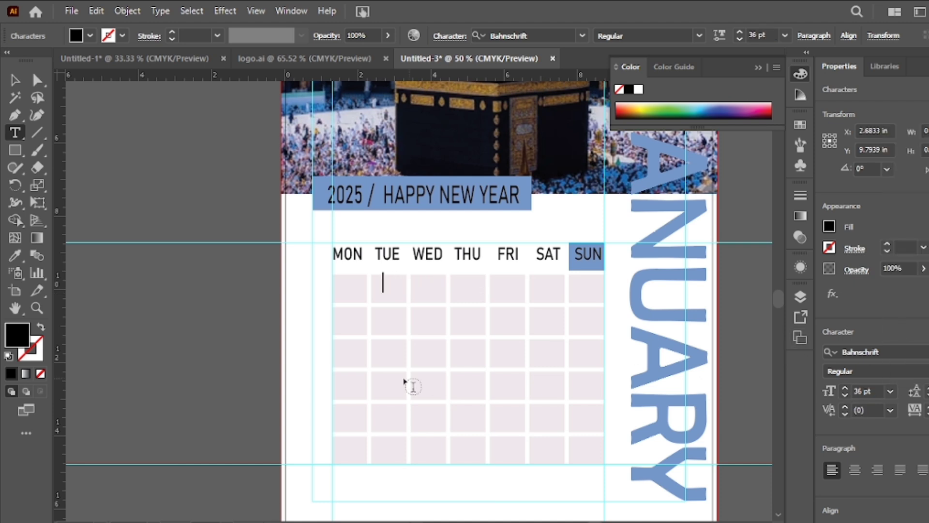
key(Escape)
click(14, 132)
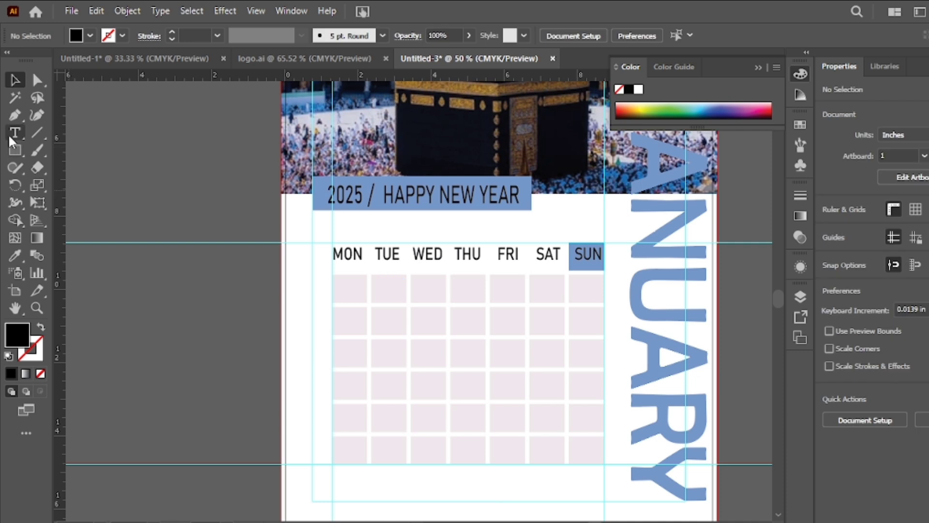
click(381, 287)
key(BackSpace)
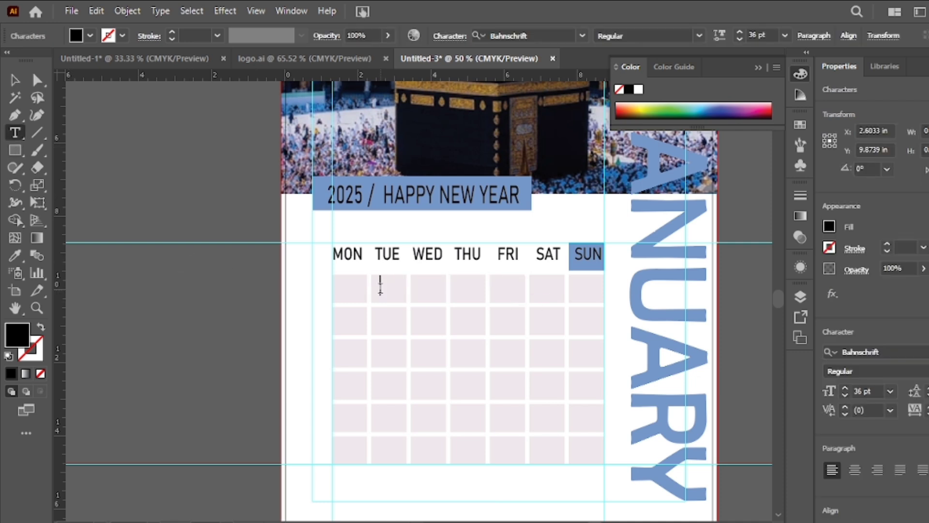
click(14, 80)
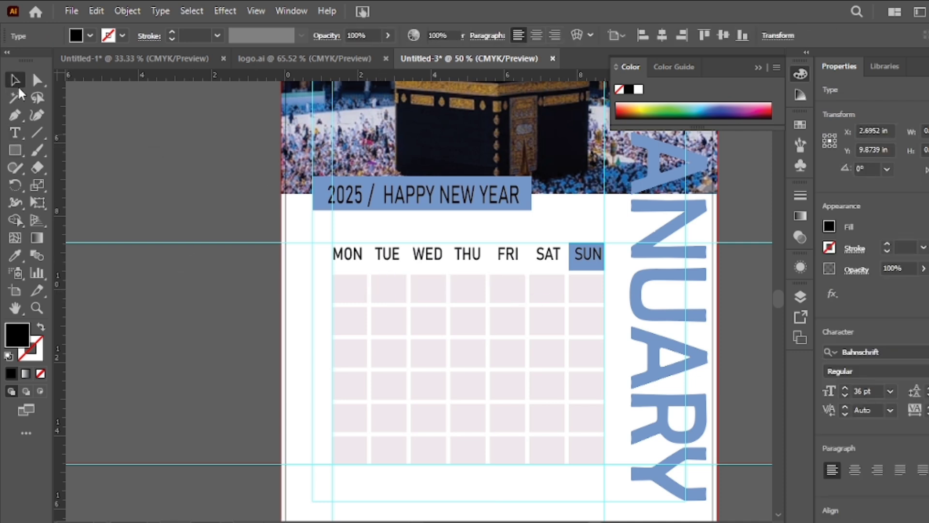
- Enter the dates 01, 02 and 03 in the first date row under TUE, WED and THU
click(15, 133)
click(379, 289)
text(01)
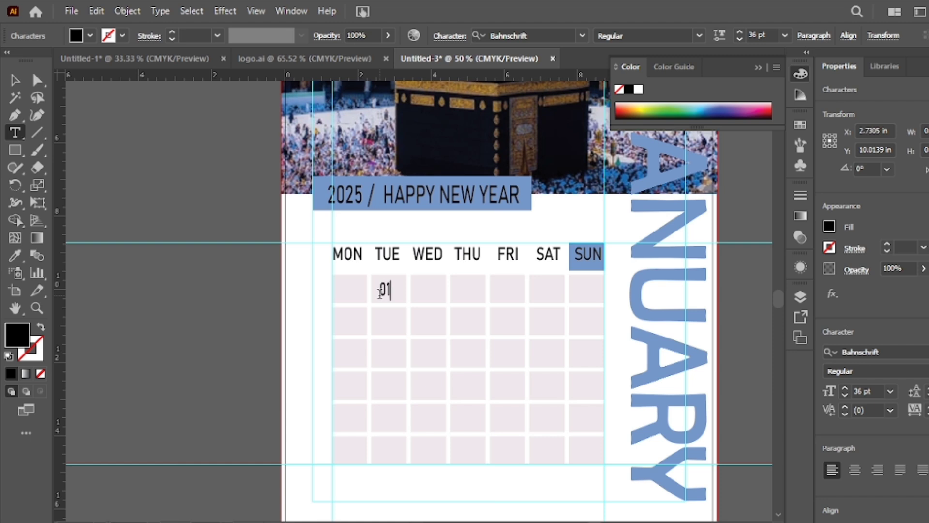
key(Right)
key(Right)
text(02         )
text(03)
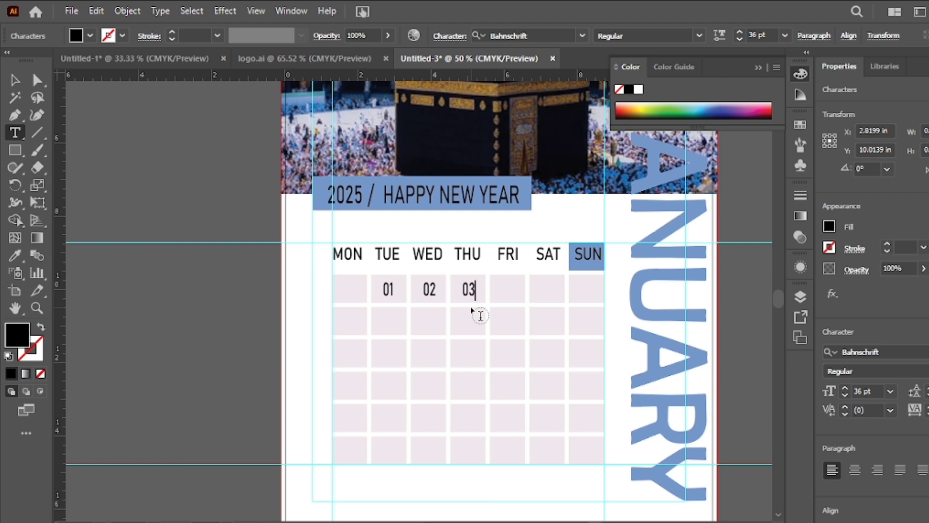
- Replace the first row's dates with 01 to 05 under WED through SUN, spacing them to sit within their cells
key(BackSpace)
key(BackSpace)
key(BackSpace)
key(BackSpace)
key(BackSpace)
key(BackSpace)
key(BackSpace)
key(BackSpace)
key(BackSpace)
key(BackSpace)
key(BackSpace)
key(BackSpace)
key(BackSpace)
key(BackSpace)
key(BackSpace)
key(BackSpace)
key(BackSpace)
key(BackSpace)
key(BackSpace)
key(BackSpace)
key(BackSpace)
key(BackSpace)
key(BackSpace)
key(BackSpace)
key(BackSpace)
key(BackSpace)
key(BackSpace)
key(BackSpace)
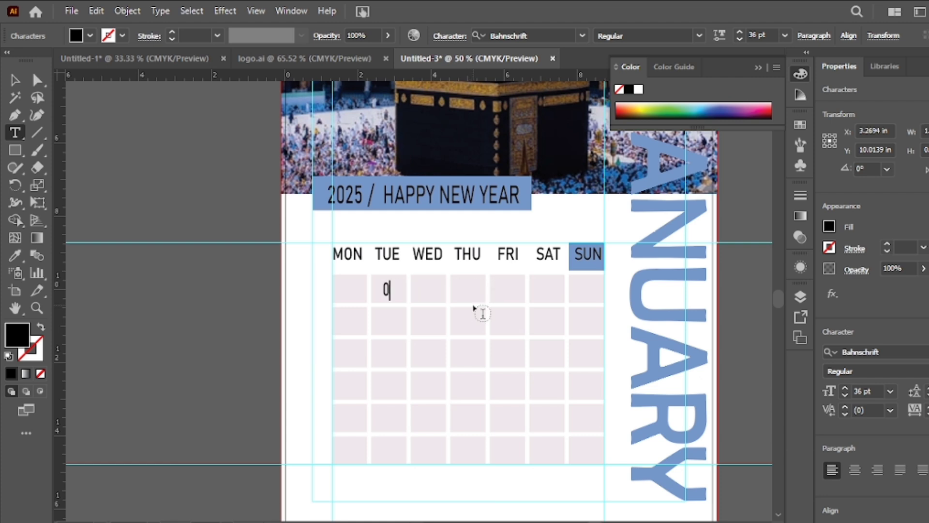
text(01 )
text(02 )
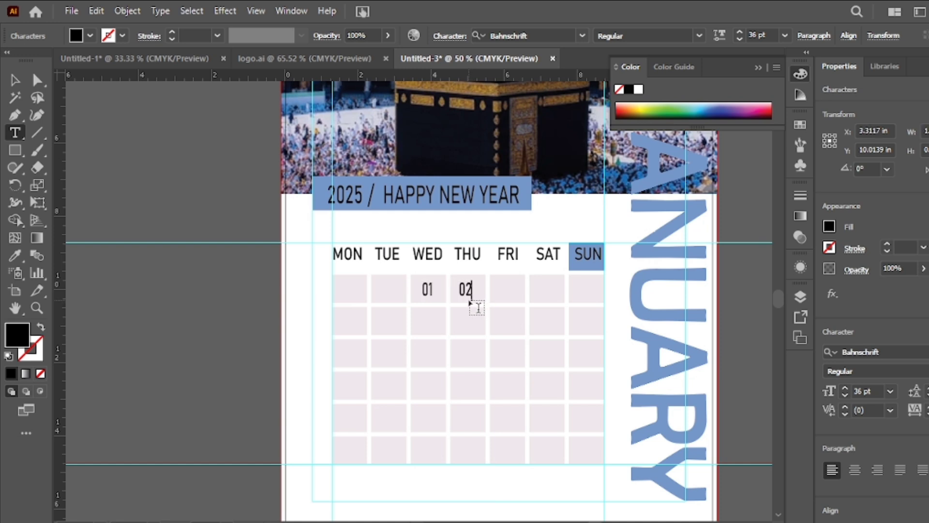
text(03 04 05)
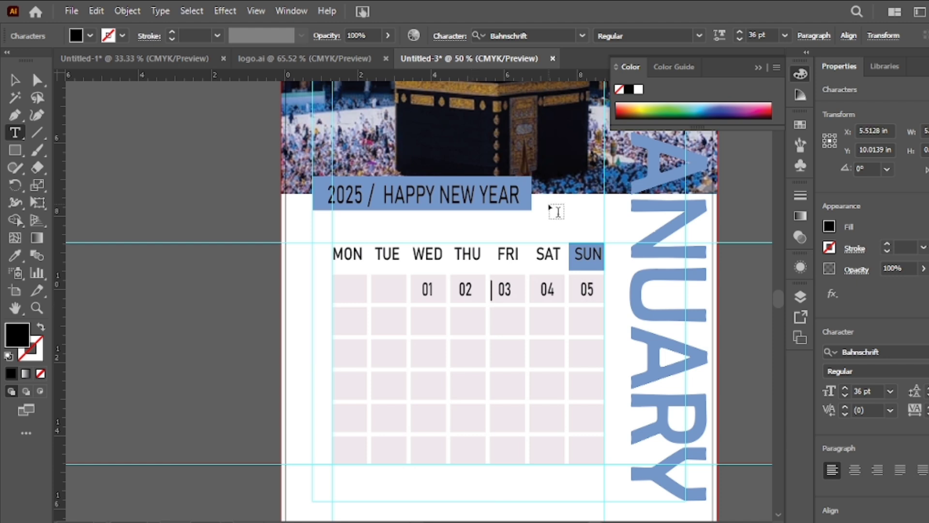
key(Escape)
click(339, 320)
key(BackSpace)
key(Escape)
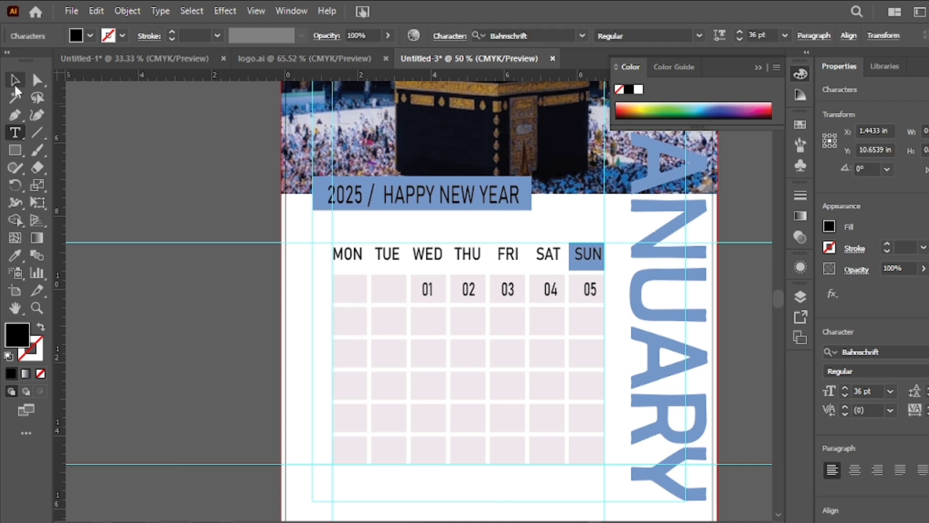
click(152, 145)
key(t)
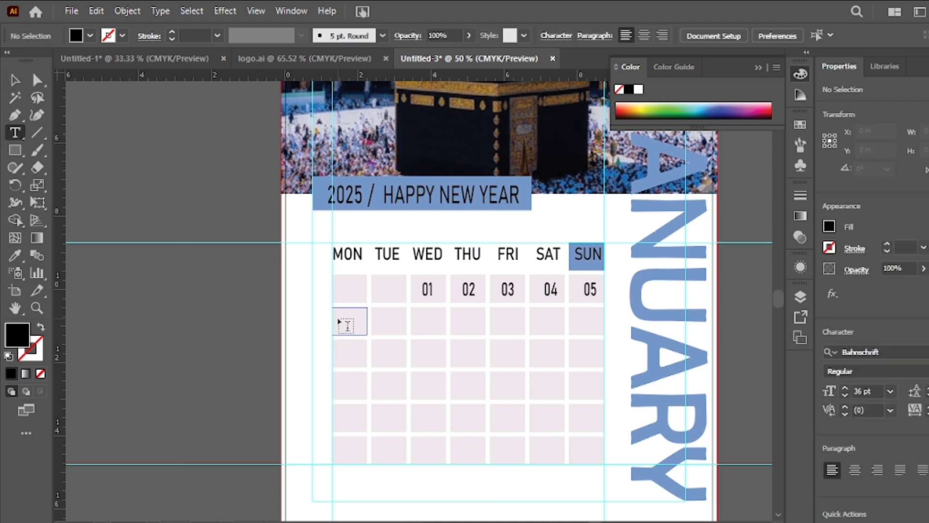
click(338, 320)
key(BackSpace)
text(06)
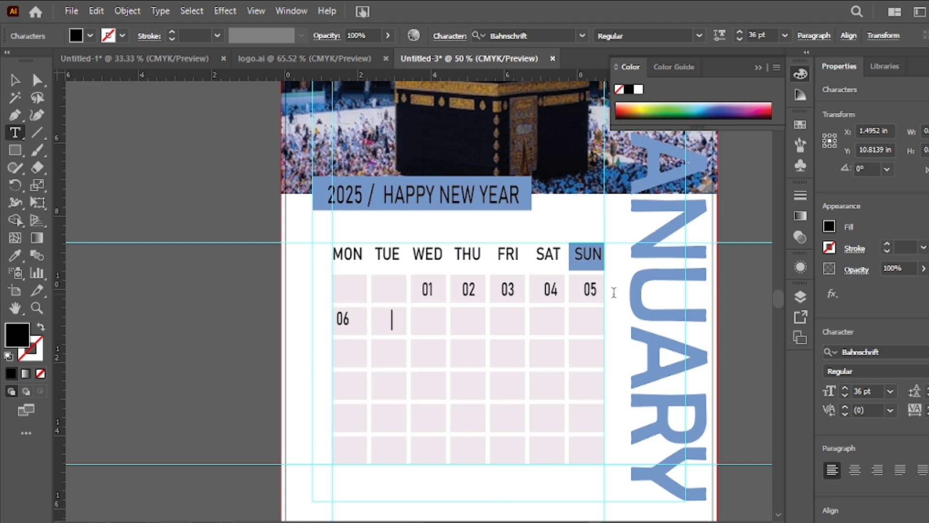
key(BackSpace)
key(BackSpace)
key(BackSpace)
key(BackSpace)
key(Escape)
- Enter 06, 07 and 08 in the second date row under MON, TUE and WED, and tighten the spacing before 08
click(341, 323)
key(BackSpace)
text(06)
key(Tab)
text(0)
text(08)
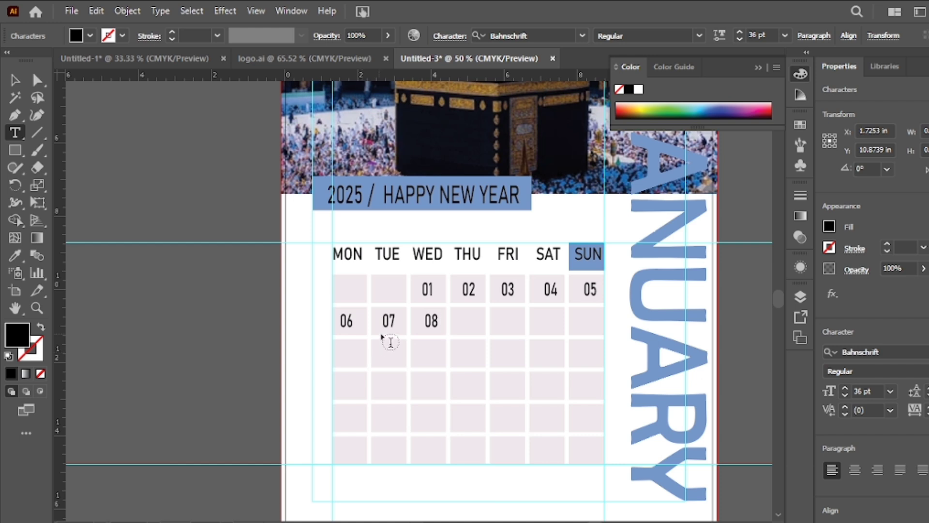
key(Left)
key(Left)
key(BackSpace)
key(BackSpace)
key(Right)
key(Right)
- Continue the second date row with 09, 10, 11 and 12 under THU through SUN, spaced to fit the cells
text(09     10     11)
key(Left)
key(Left)
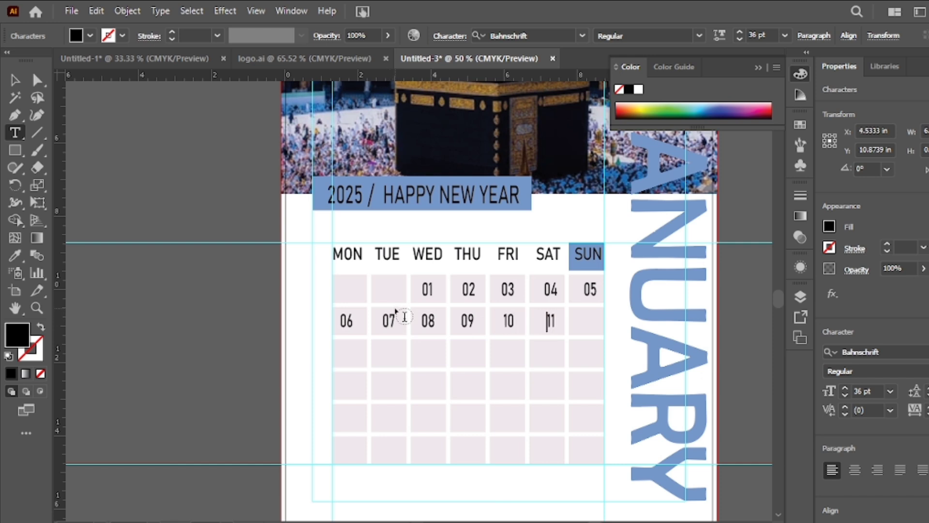
key(Right)
key(Right)
text(12)
key(BackSpace)
text(1)
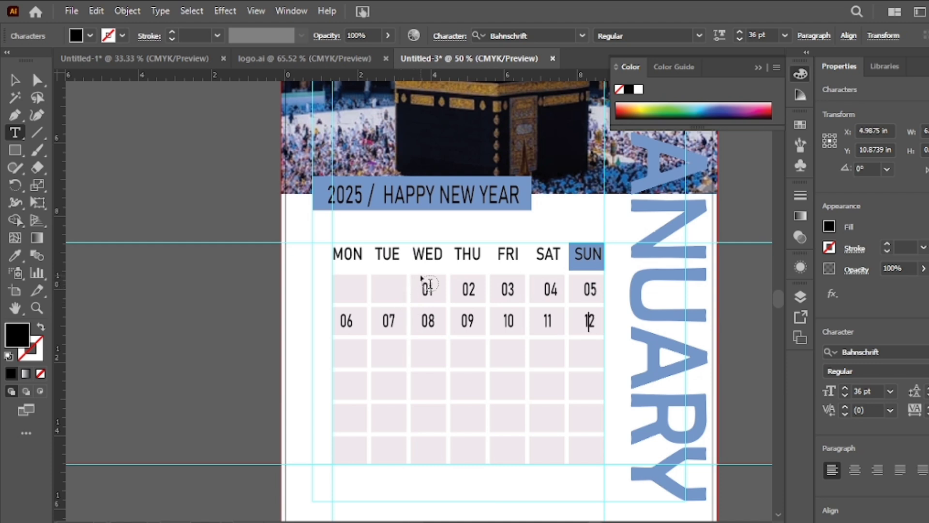
click(341, 355)
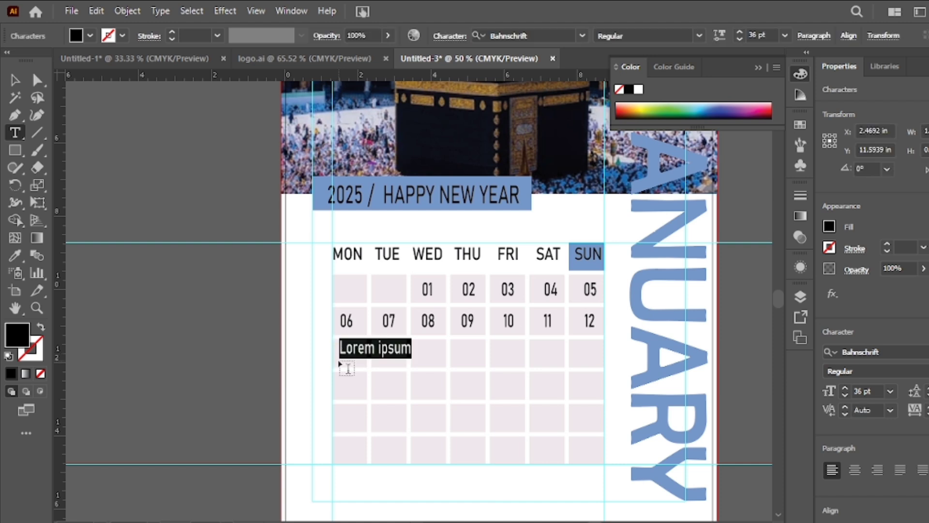
key(Escape)
key(t)
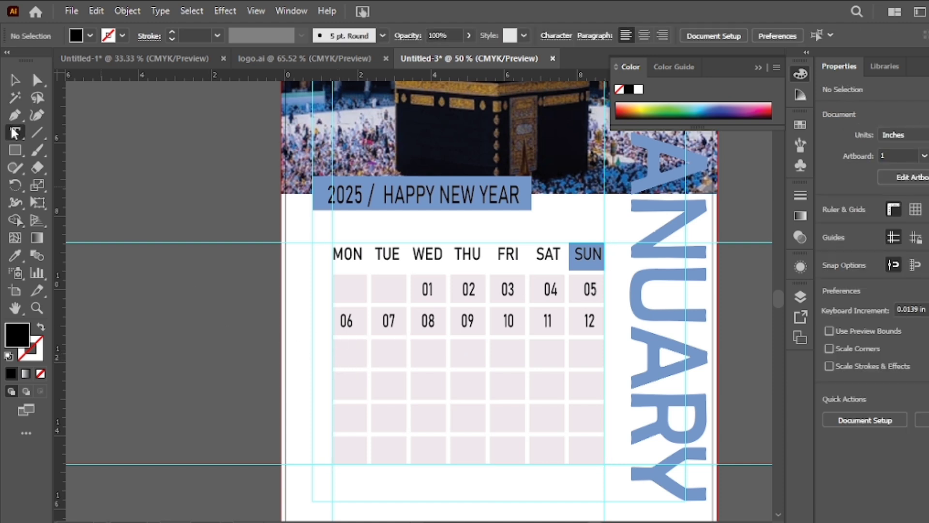
click(338, 355)
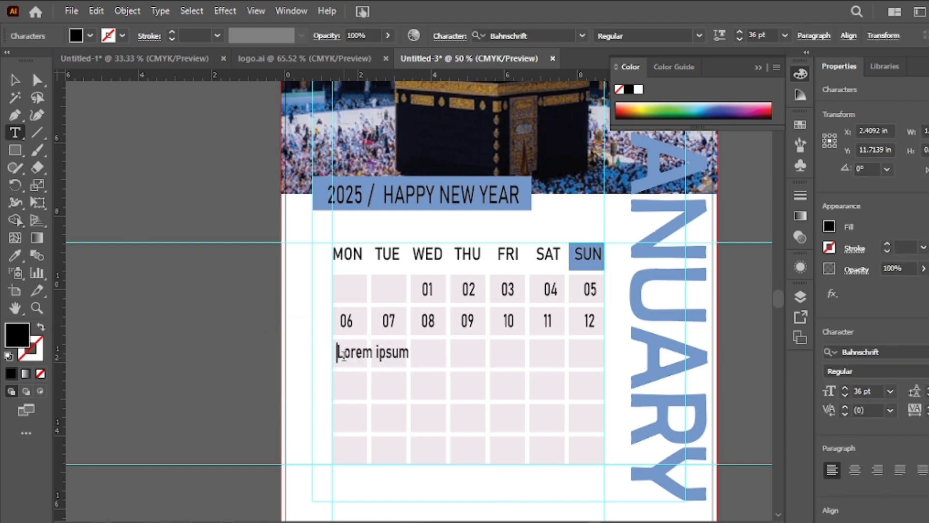
key(Escape)
key(Delete)
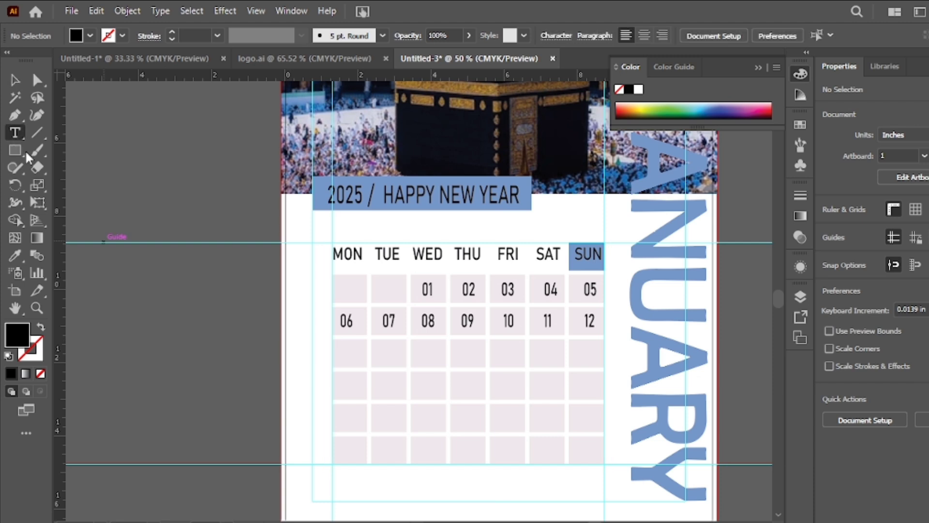
- Fill the third date row with 13 to 19 under MON through SUN, spacing the numbers to fit the cells
click(338, 358)
key(BackSpace)
text(13 14 15 )
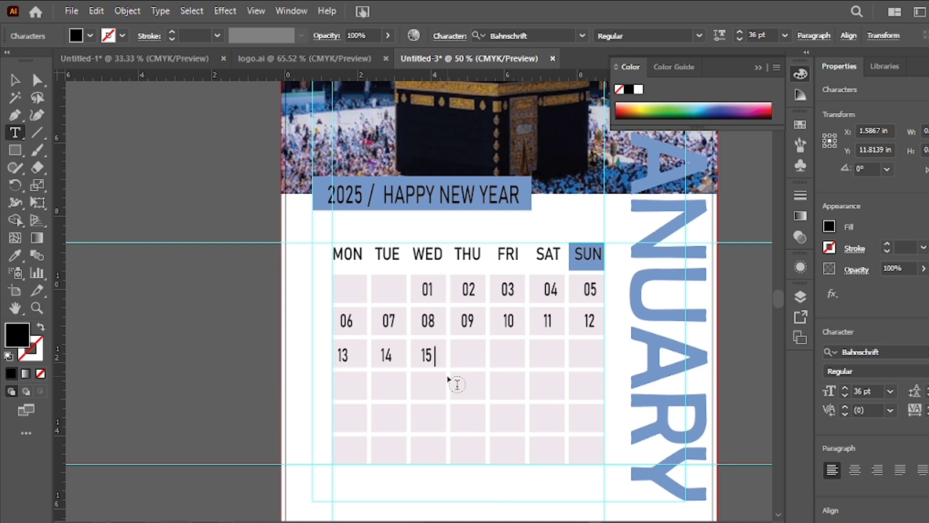
text(16 17 18 19)
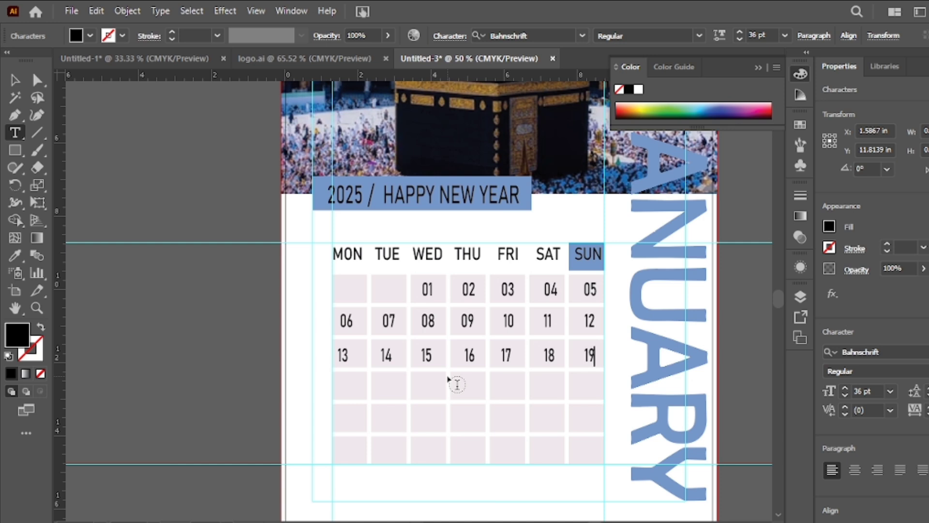
click(340, 390)
click(339, 387)
key(BackSpace)
text(20)
key(BackSpace)
key(BackSpace)
key(BackSpace)
click(16, 81)
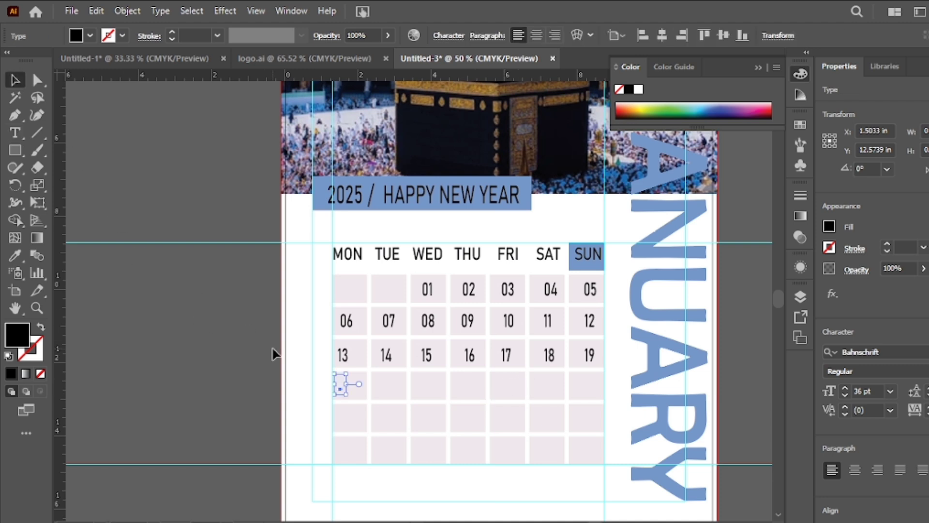
key(Delete)
double_click(337, 387)
right_click(336, 367)
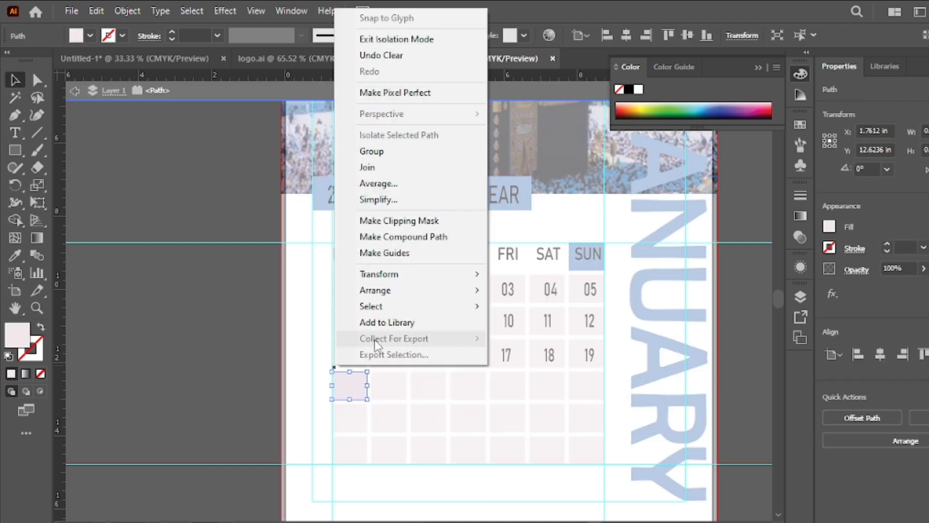
click(390, 38)
- Start the fourth date row with a new text line reading 20 and 21 under MON and TUE
key(t)
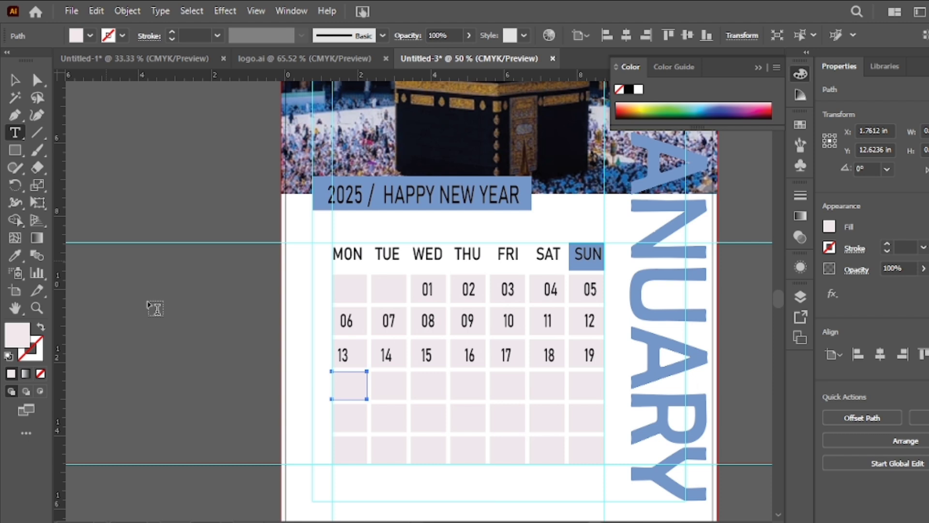
double_click(339, 392)
key(BackSpace)
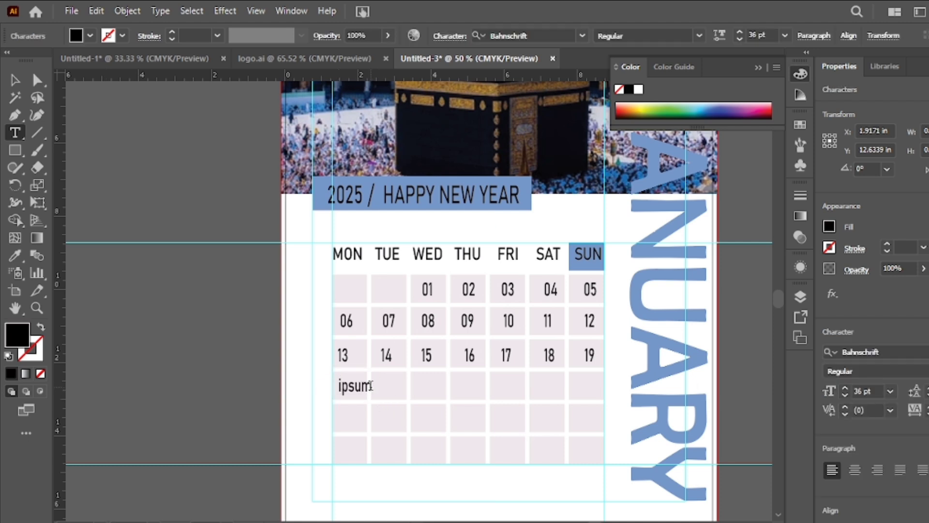
key(BackSpace)
key(BackSpace)
key(BackSpace)
key(BackSpace)
key(BackSpace)
text(20          21)
key(BackSpace)
text(21  )
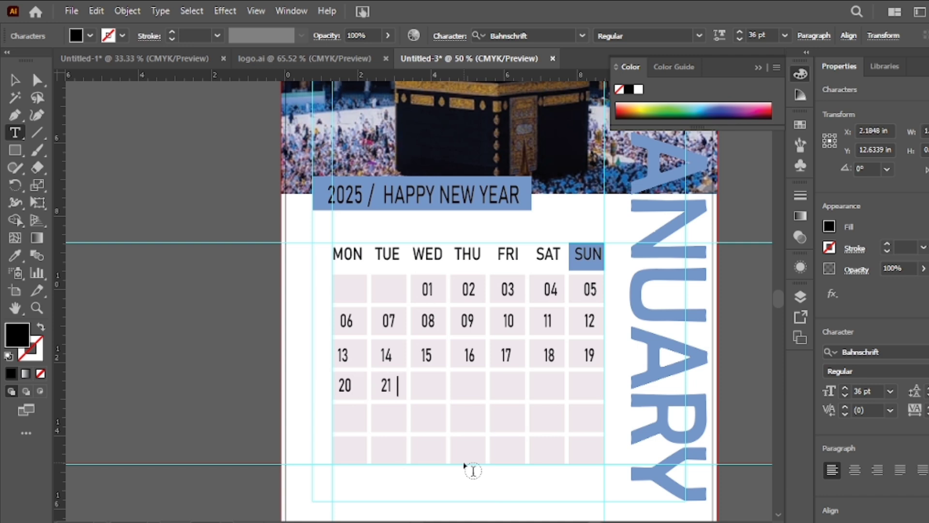
text(22  23  24  )
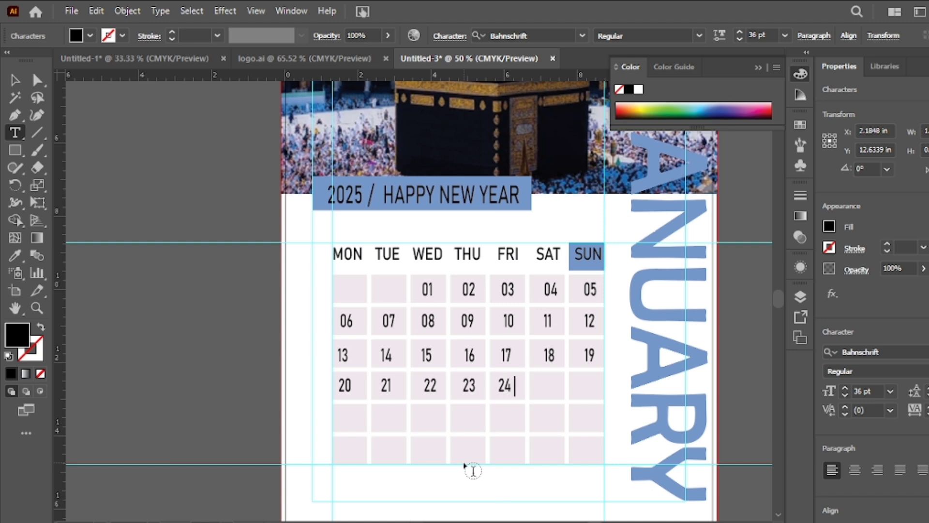
text(25  26)
- Continue the fourth date row with 22 to 26 under WED through SUN, adjusting the spacing before 26
key(Left)
key(BackSpace)
text(2)
key(BackSpace)
click(342, 419)
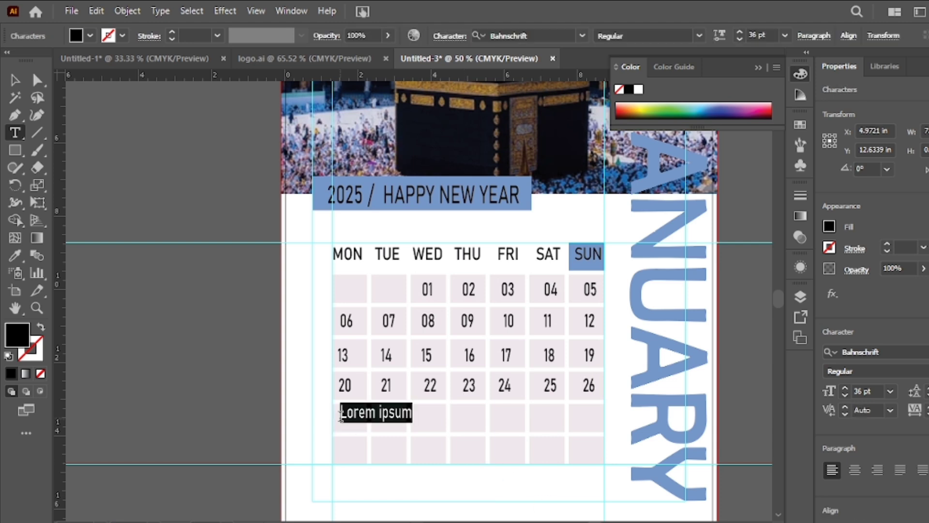
click(16, 85)
key(Delete)
double_click(337, 421)
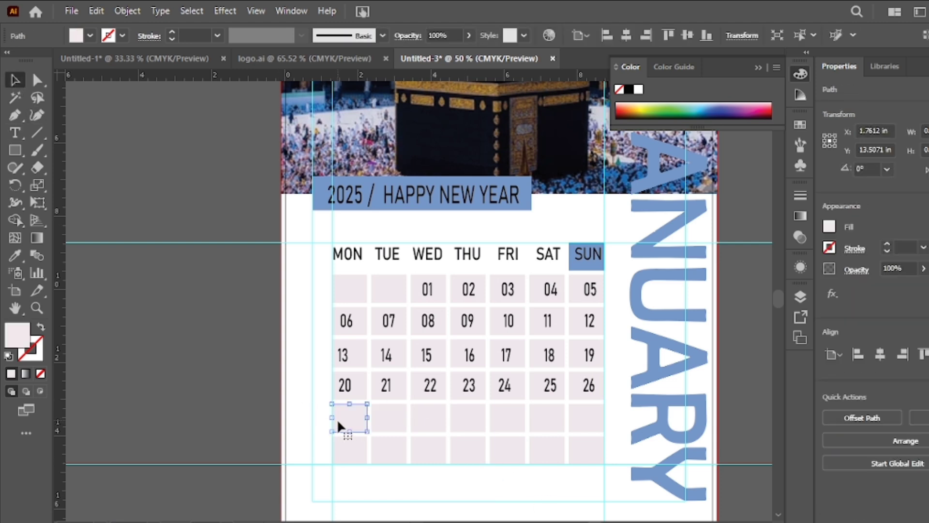
right_click(145, 193)
click(208, 205)
- Start the fifth date row with a new text line, replacing the placeholder text with 27 under MON
click(15, 132)
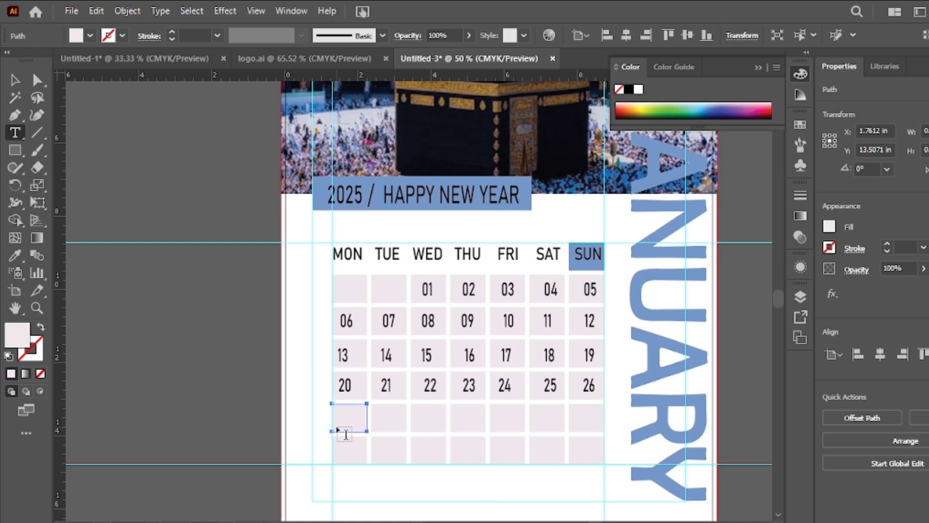
double_click(338, 419)
key(BackSpace)
key(Right)
key(Right)
key(Right)
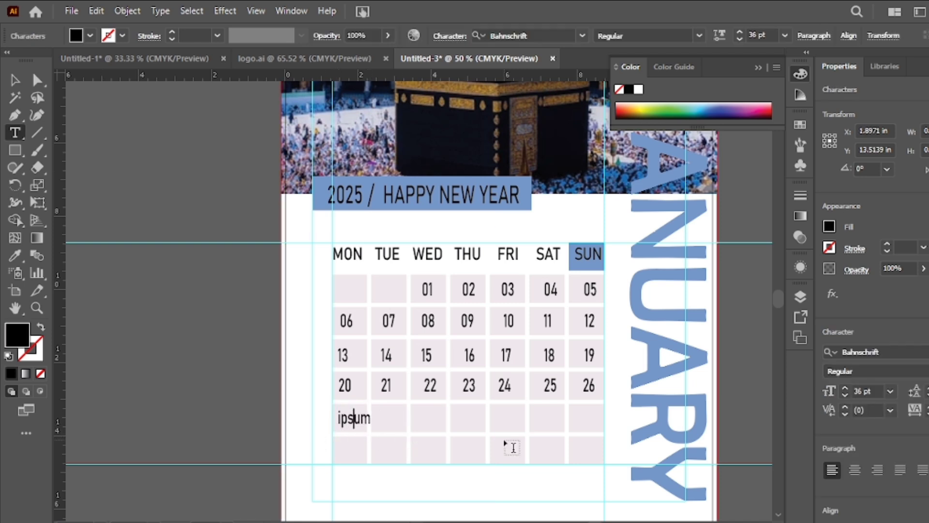
key(BackSpace)
key(BackSpace)
key(BackSpace)
key(BackSpace)
key(BackSpace)
text(27 28)
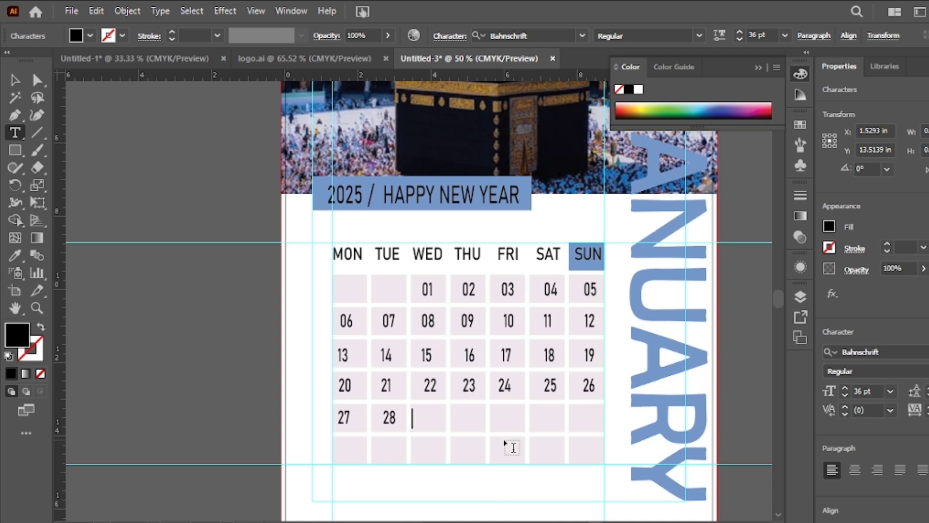
text( 29 30 31)
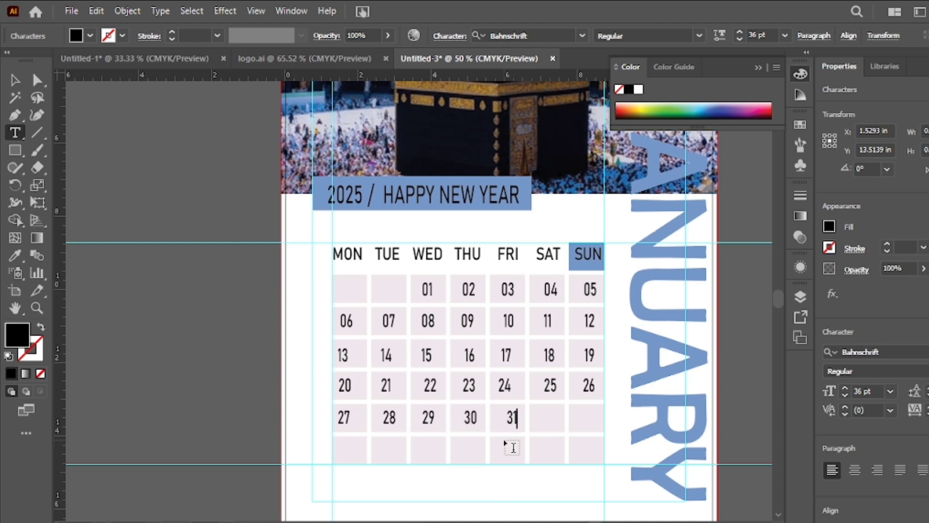
- Complete the fifth date row with 28, 29, 30 and 31 under TUE through FRI, then deselect the text
key(BackSpace)
key(BackSpace)
key(Escape)
click(228, 269)
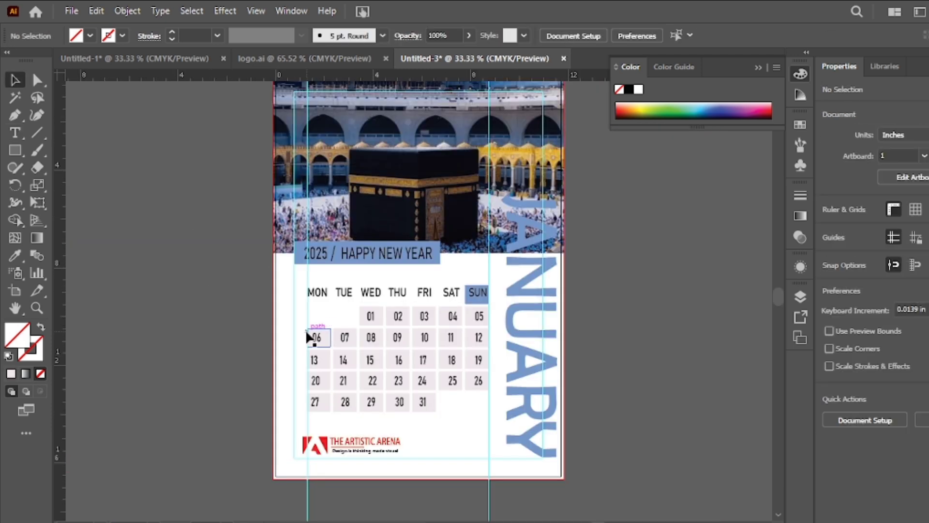
- Delete the empty date cells, the pale cell behind 06 and the guides bordering the date grid
click(312, 336)
key(Delete)
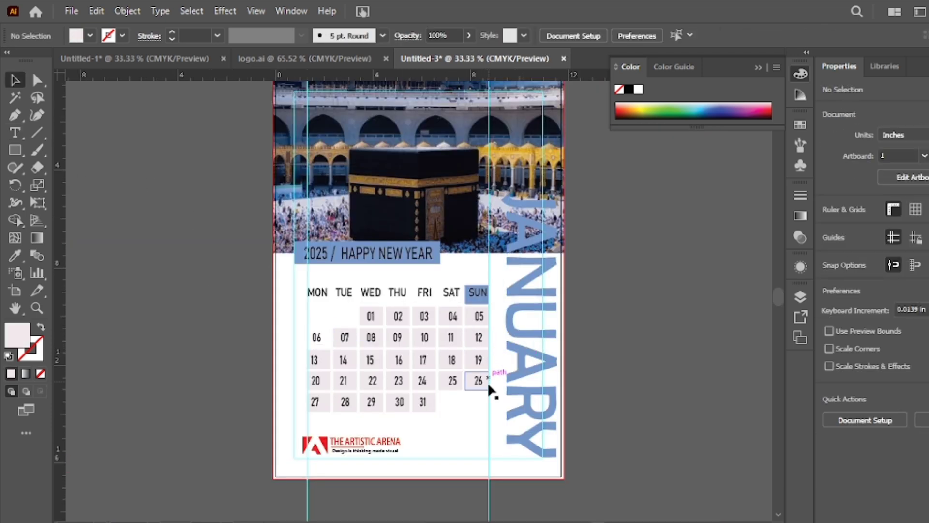
click(489, 387)
key(Delete)
click(310, 481)
key(Delete)
- Move the Artistic Arena logo below the dates slightly left, closer to the margin frame, and deselect it
drag(348, 441, 344, 440)
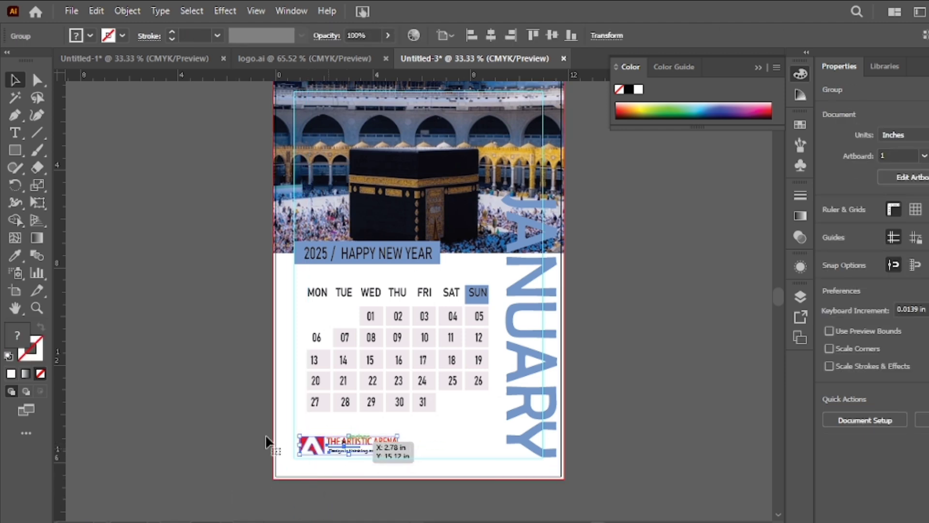
click(266, 439)
right_click(381, 411)
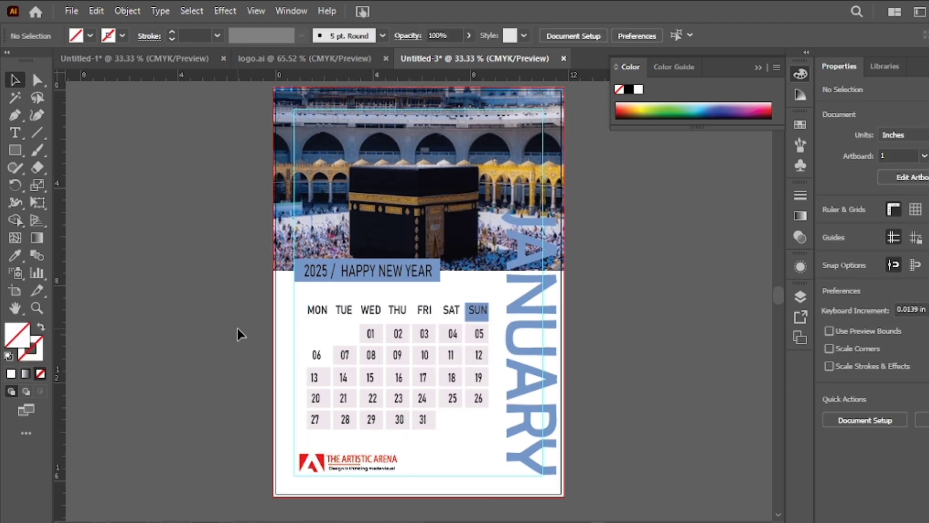